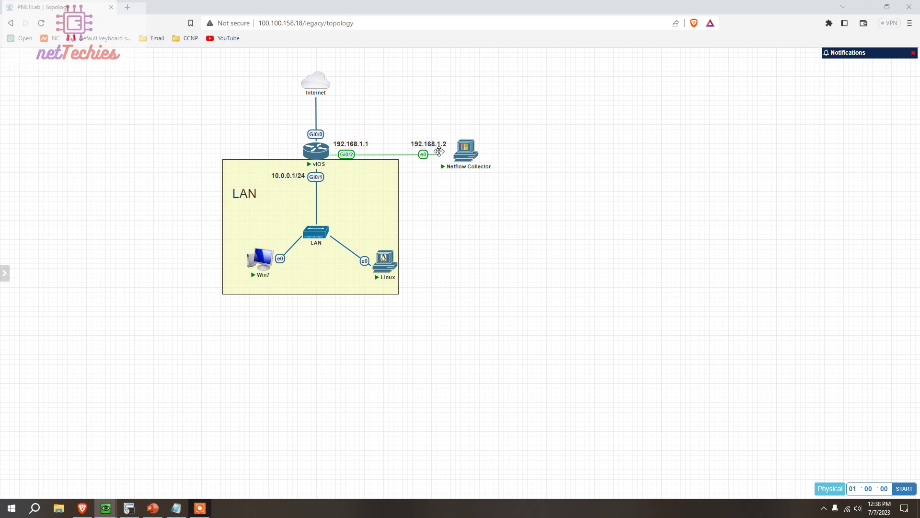
Open the Netflow Collector node's QEMU console from the PNETLab topology
{"action": "mouse_move", "coordinate": [473, 165]}
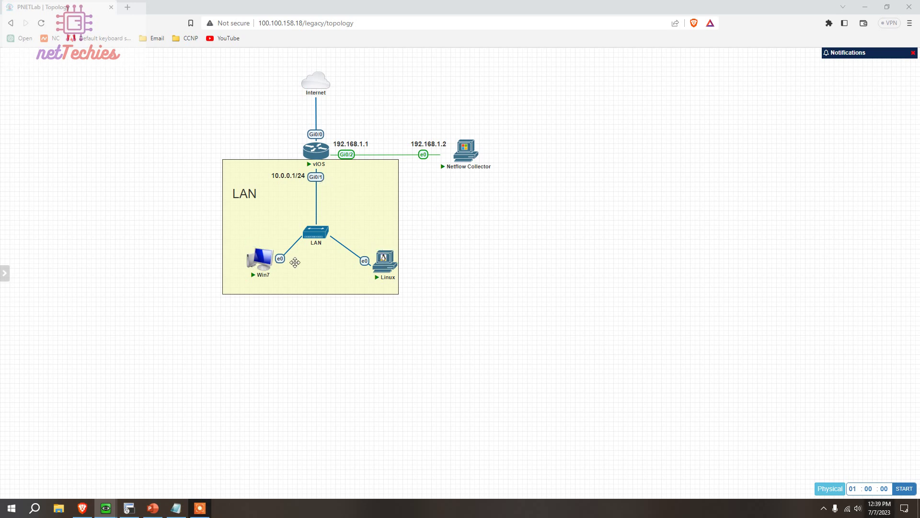
{"action": "mouse_move", "coordinate": [380, 264]}
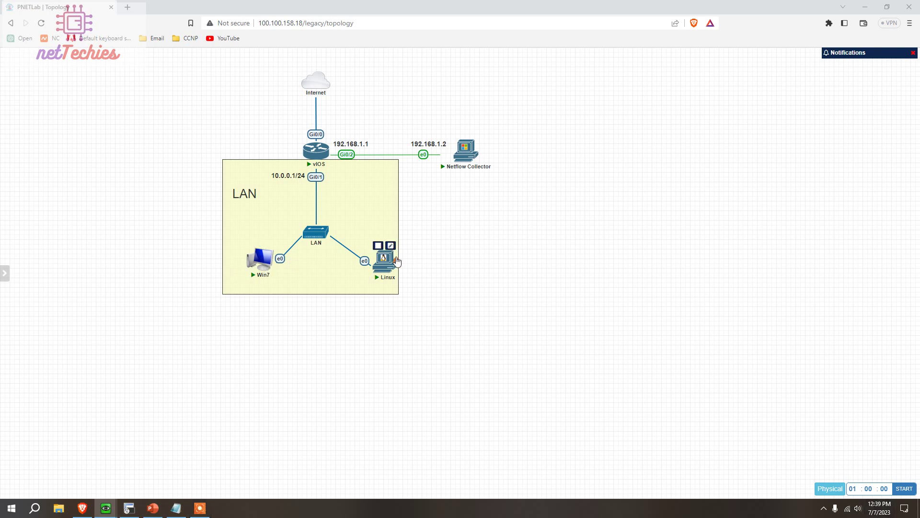
{"action": "mouse_move", "coordinate": [316, 91]}
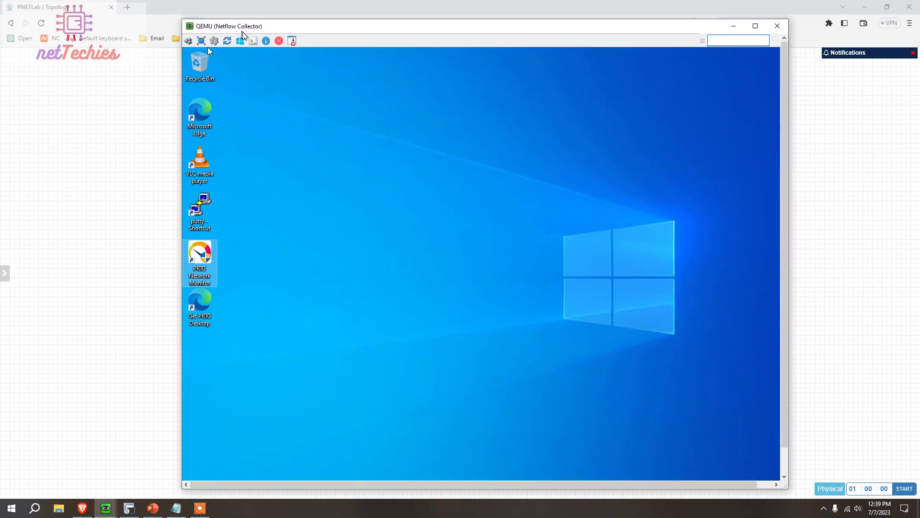
Launch PRTG Network Monitor on the collector, approve the UAC prompt, and log in
{"action": "left_click_drag", "start_coordinate": [243, 35], "coordinate": [339, 34]}
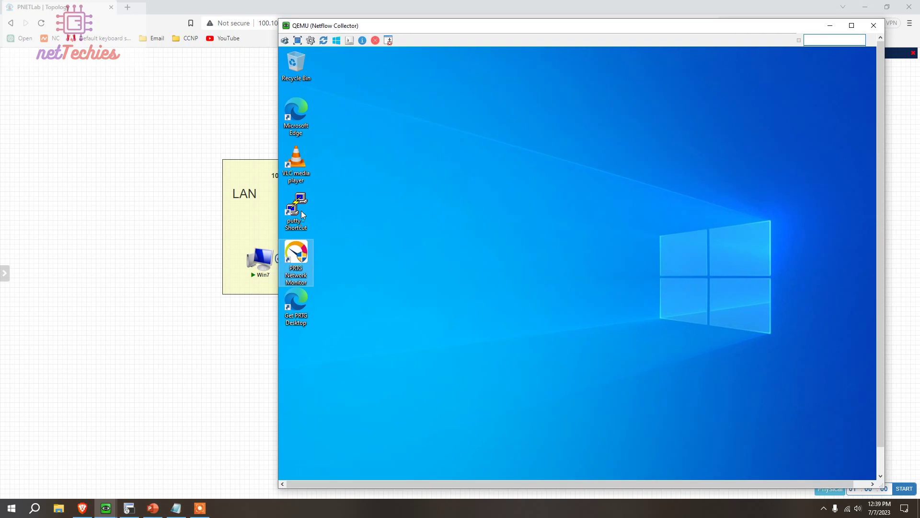
{"action": "double_click", "coordinate": [294, 254]}
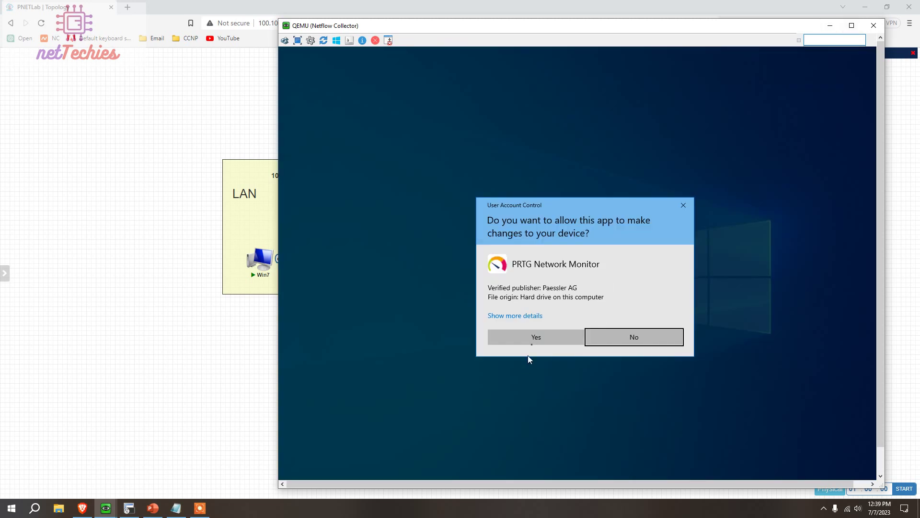
{"action": "left_click", "coordinate": [538, 339]}
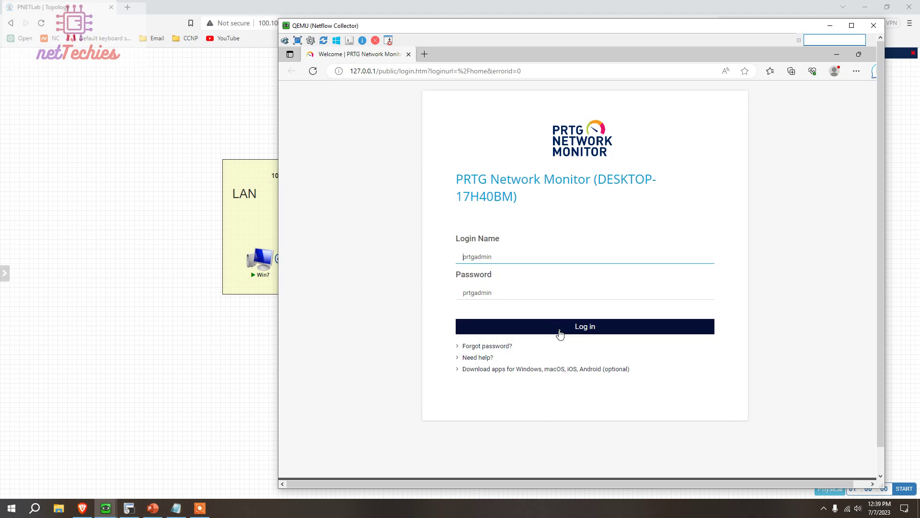
{"action": "left_click", "coordinate": [560, 334]}
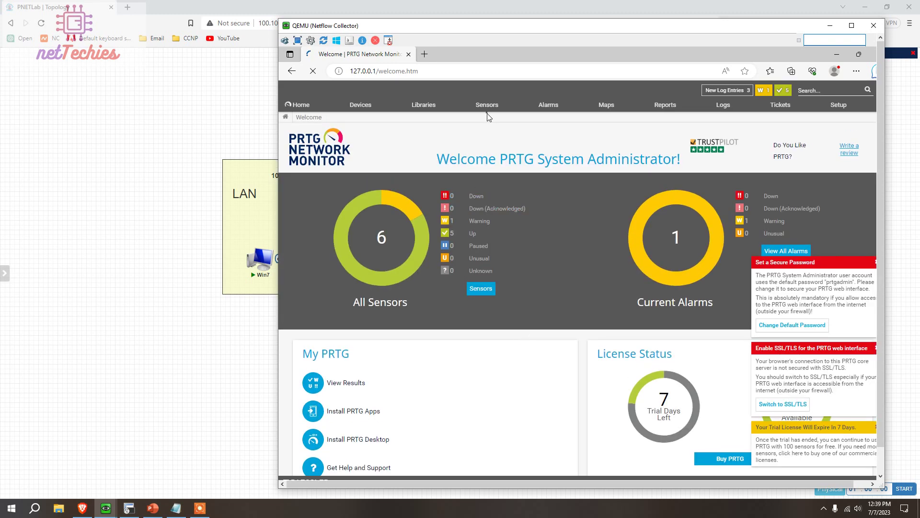
Choose Add Sensor from the Sensors menu and maximize the collector console
{"action": "left_click", "coordinate": [486, 106]}
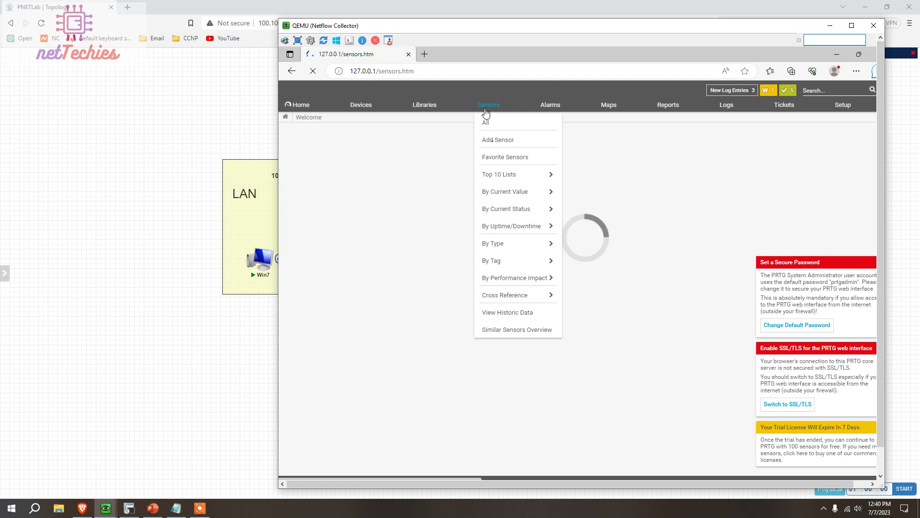
{"action": "left_click", "coordinate": [492, 142]}
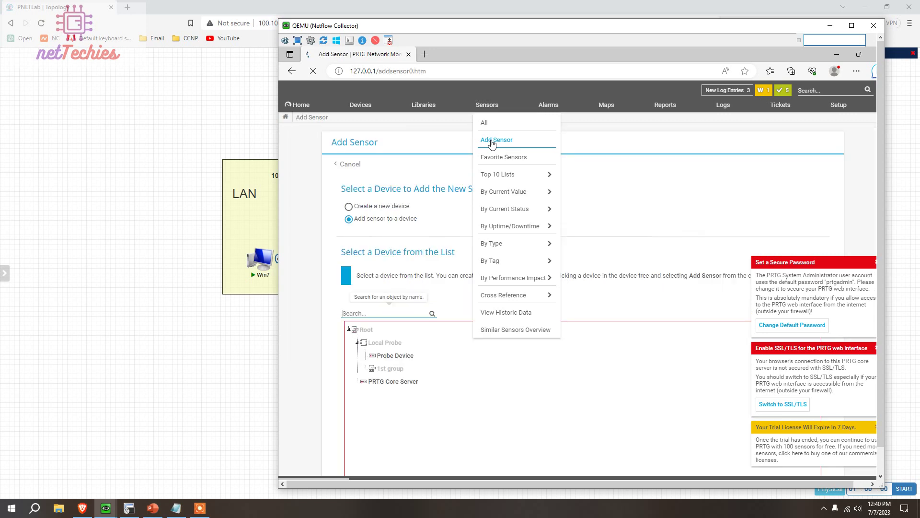
{"action": "left_click", "coordinate": [491, 142]}
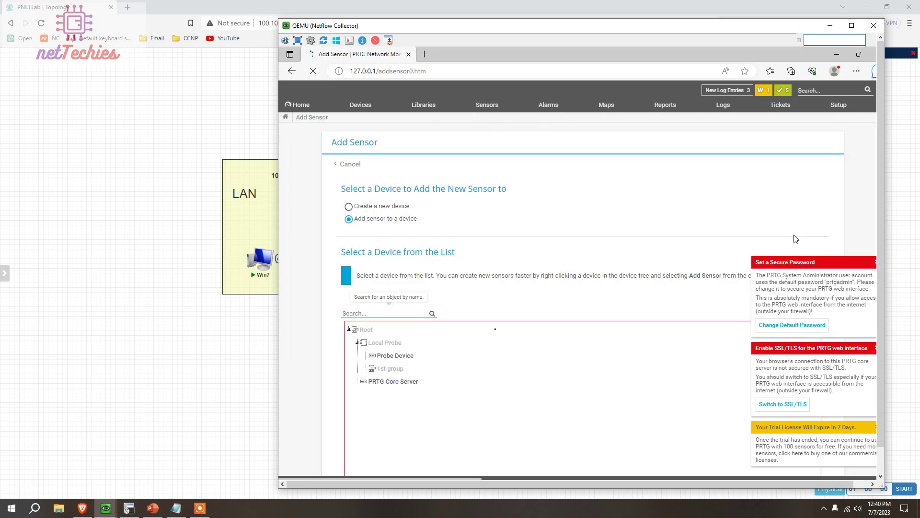
{"action": "left_click", "coordinate": [851, 25]}
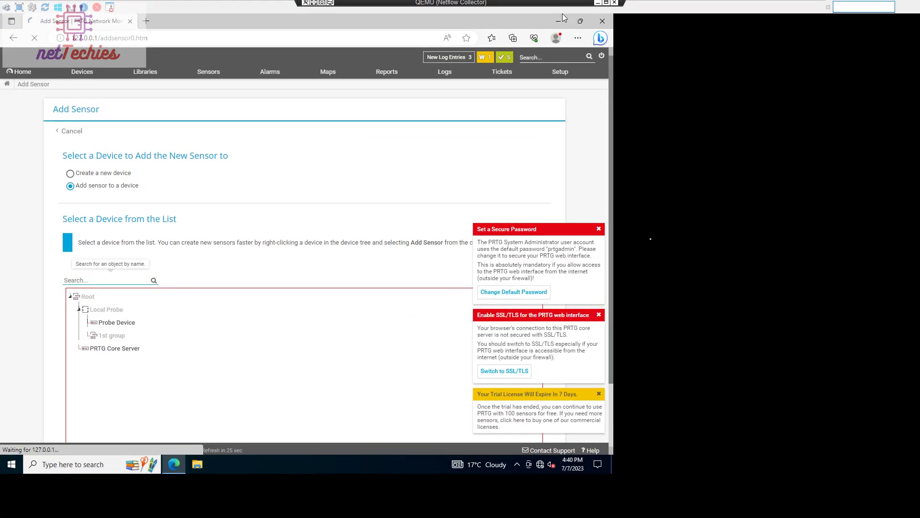
Dismiss the password, SSL/TLS and trial-license notices, then pick Probe Device for the sensor
{"action": "left_click", "coordinate": [598, 229]}
{"action": "left_click", "coordinate": [599, 315]}
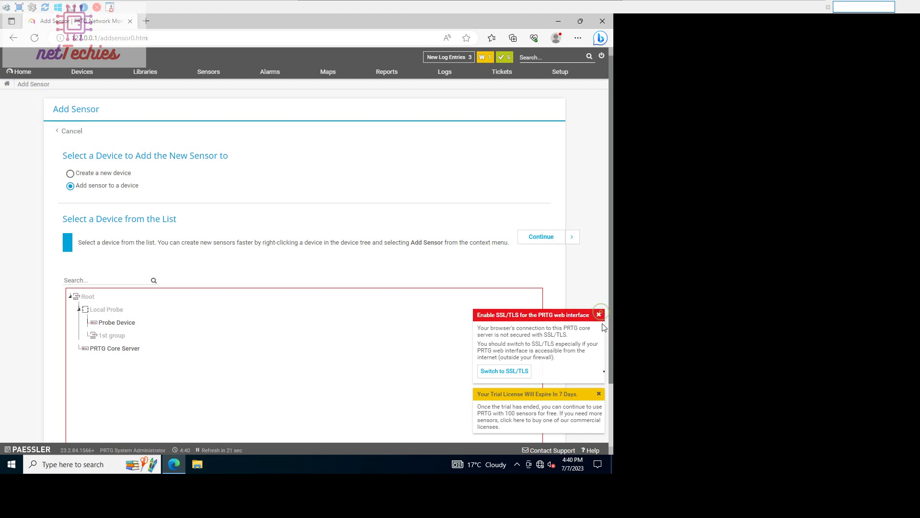
{"action": "left_click", "coordinate": [599, 396]}
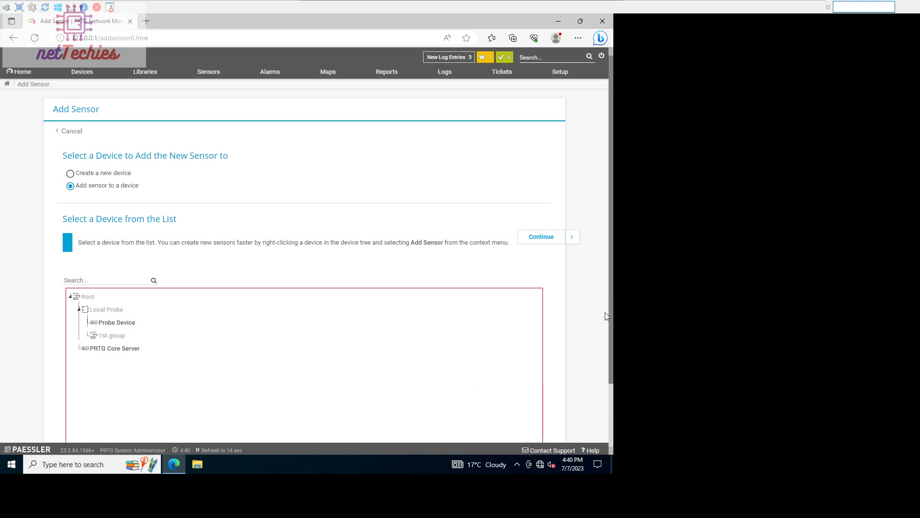
{"action": "left_click_drag", "start_coordinate": [612, 333], "coordinate": [612, 426]}
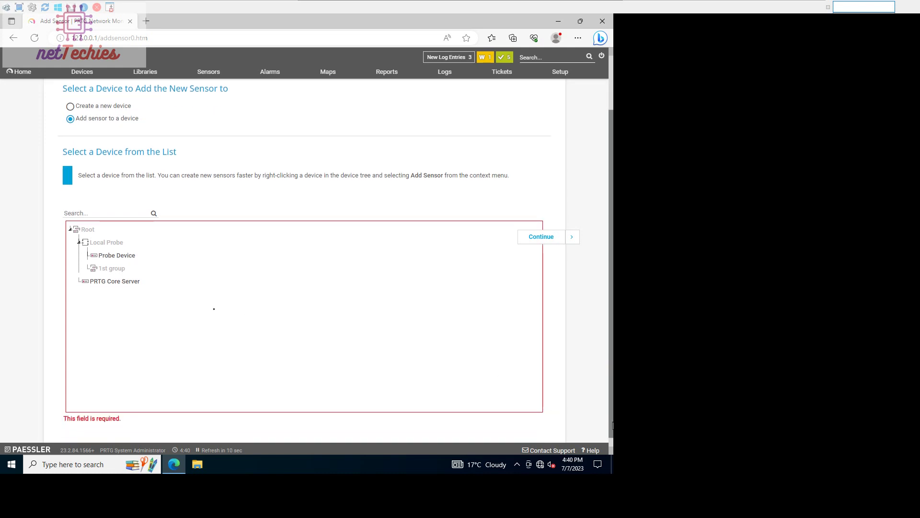
{"action": "left_click", "coordinate": [119, 259]}
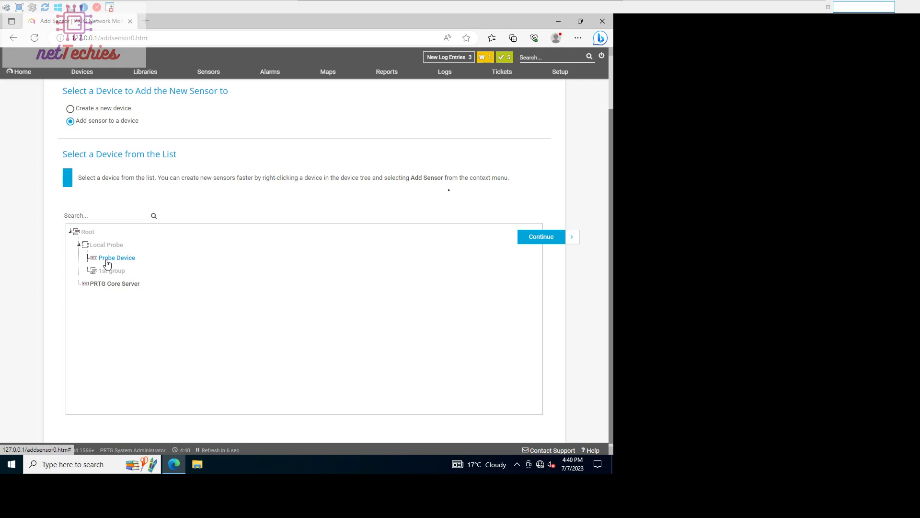
{"action": "left_click", "coordinate": [532, 241]}
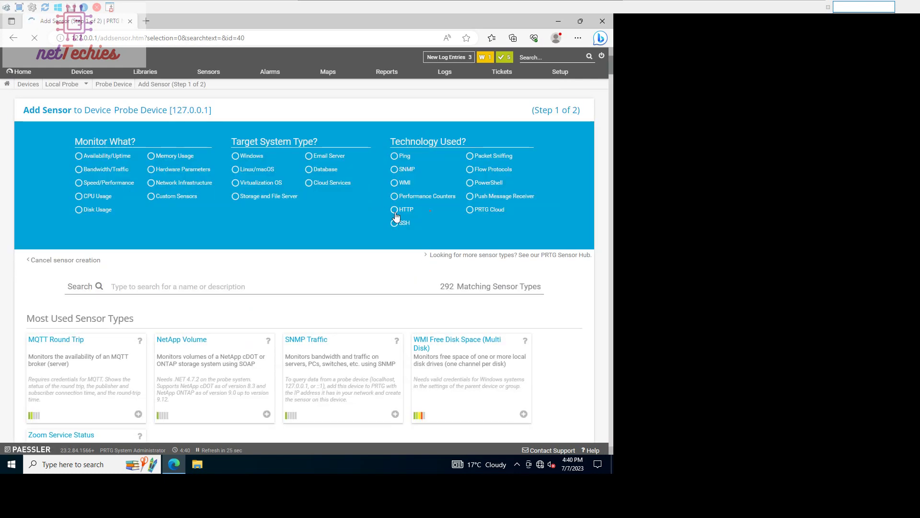
Filter sensor types to Flow Protocols and add a NetFlow v5 sensor
{"action": "left_click", "coordinate": [470, 173]}
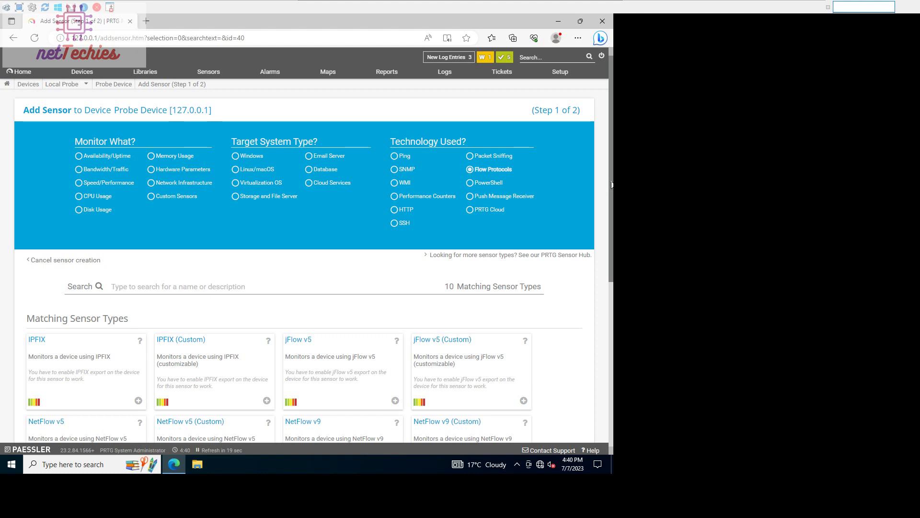
{"action": "left_click_drag", "start_coordinate": [612, 183], "coordinate": [606, 269]}
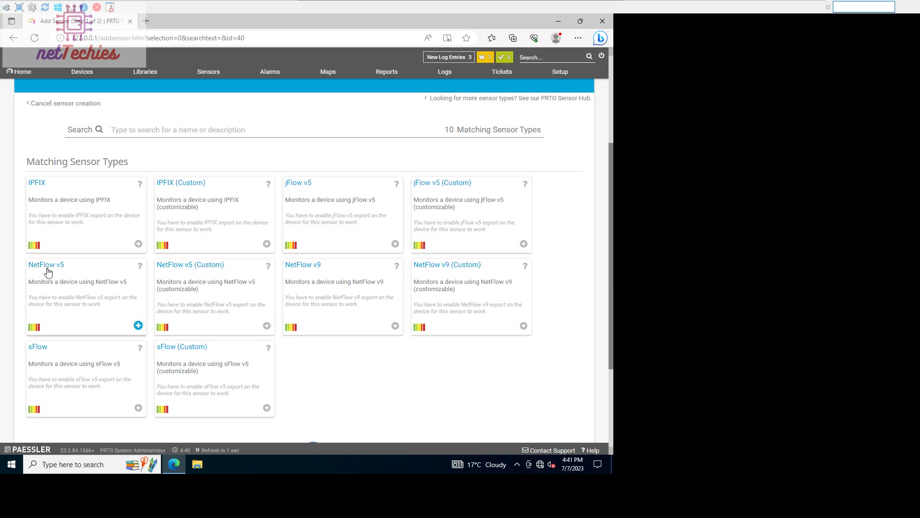
{"action": "left_click", "coordinate": [138, 326]}
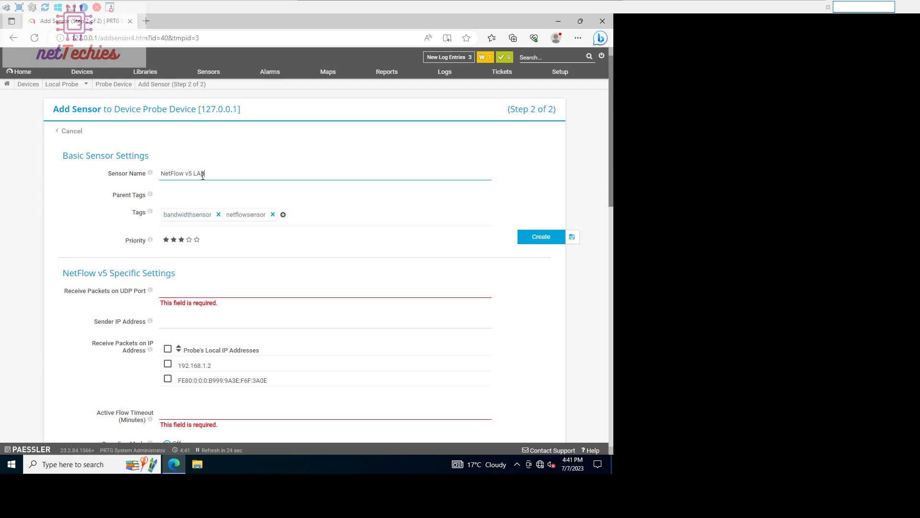
Set the UDP listening port to 9999 and the sender IP to 192.168.1.1
{"action": "left_click", "coordinate": [193, 291]}
{"action": "type", "text": "9999"}
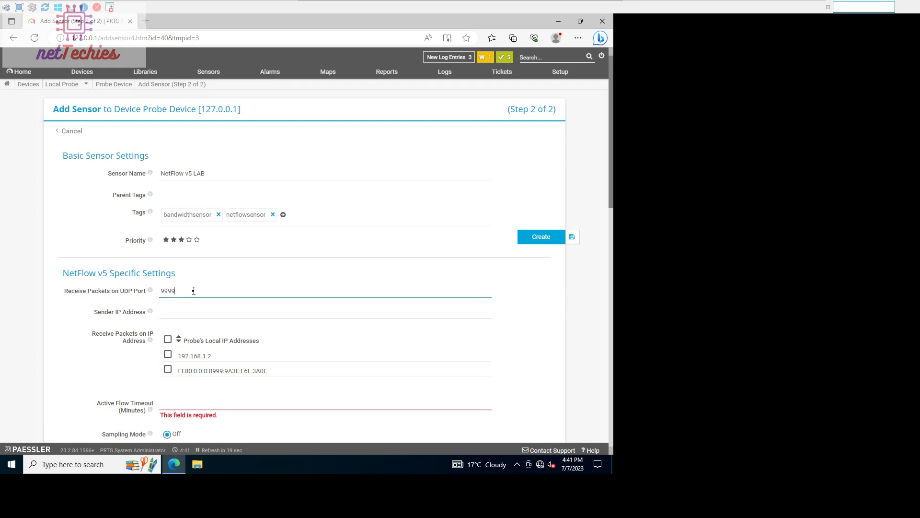
{"action": "left_click", "coordinate": [185, 314]}
{"action": "mouse_move", "coordinate": [404, 6]}
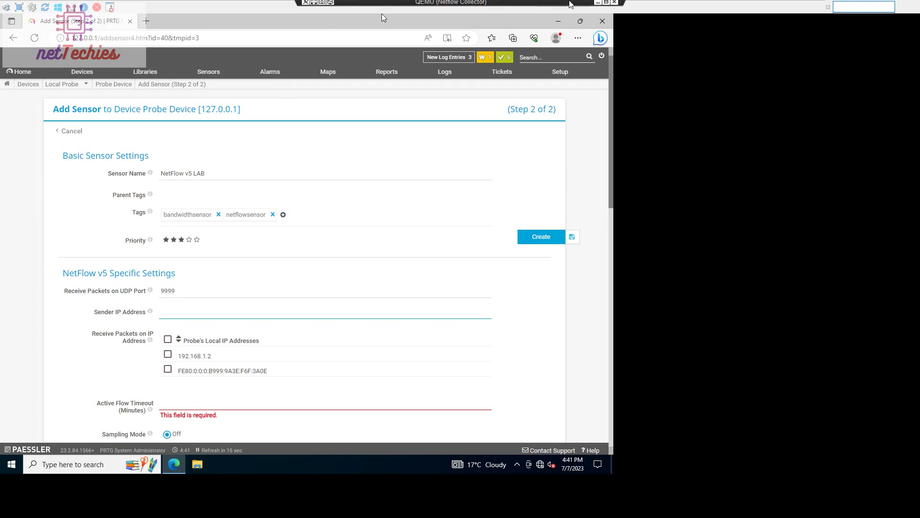
{"action": "left_click", "coordinate": [607, 6]}
{"action": "left_click_drag", "start_coordinate": [523, 33], "coordinate": [246, 10]}
{"action": "type", "text": "192.168.1.1"}
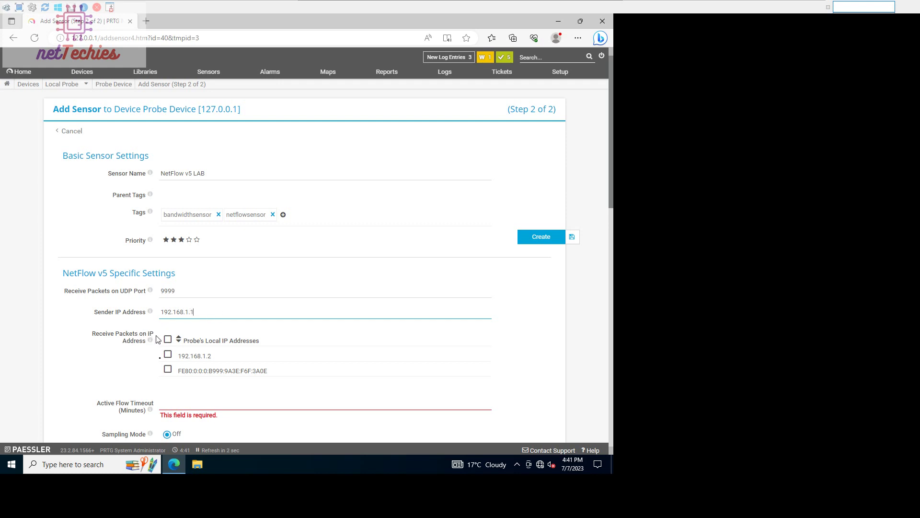
Receive on local address 192.168.1.2 and set the Active Flow Timeout to 1 minute
{"action": "left_click", "coordinate": [169, 354]}
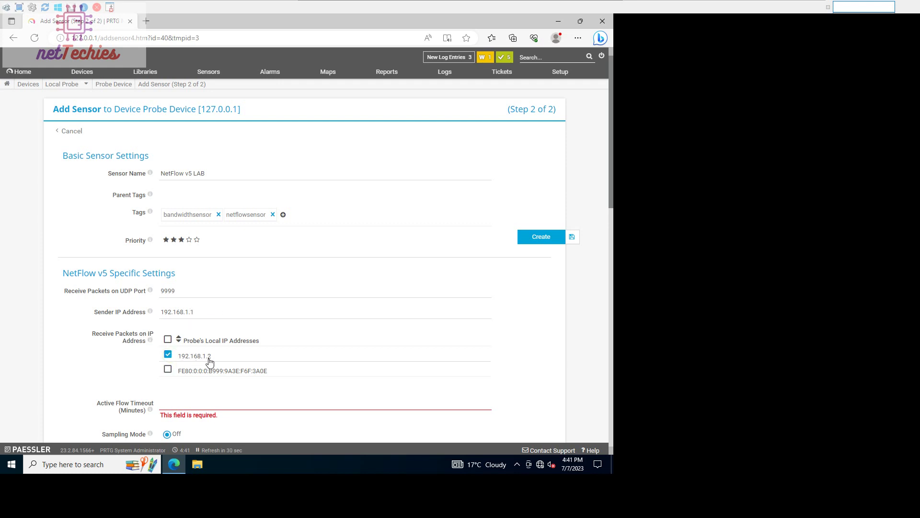
{"action": "mouse_move", "coordinate": [513, 14]}
{"action": "left_click", "coordinate": [607, 4]}
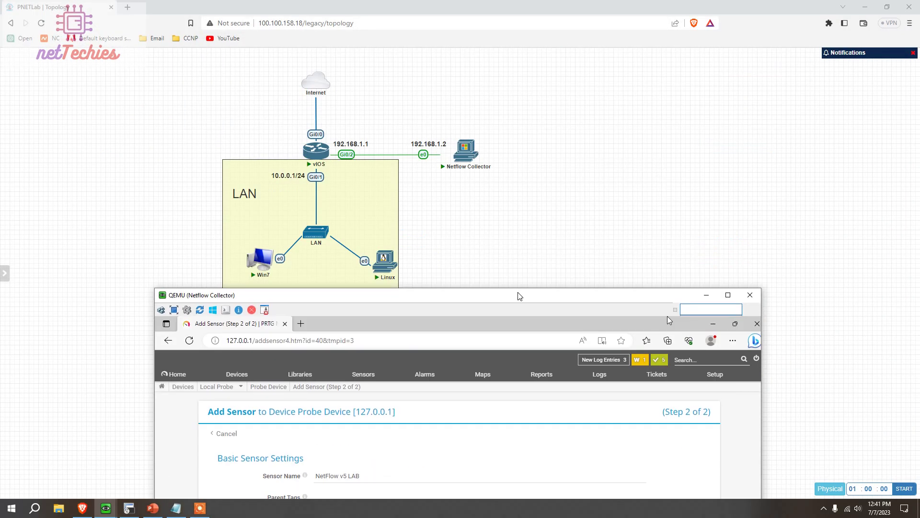
{"action": "left_click_drag", "start_coordinate": [519, 296], "coordinate": [513, 13]}
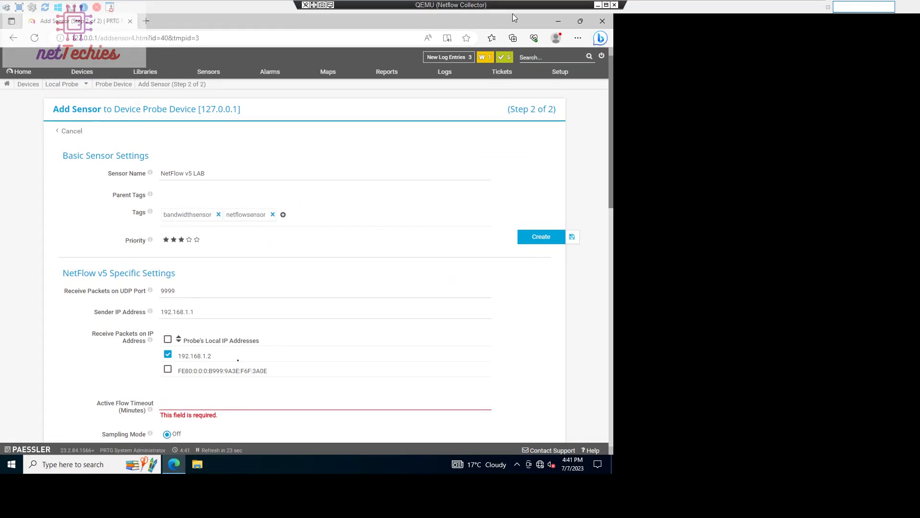
{"action": "left_click", "coordinate": [171, 404]}
{"action": "type", "text": "1"}
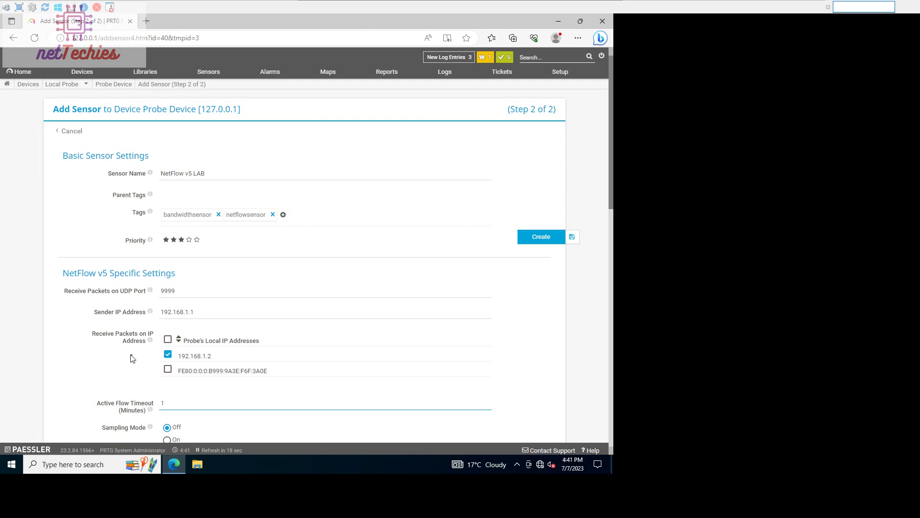
{"action": "scroll", "coordinate": [134, 357], "scroll_direction": "down", "scroll_amount": 4}
{"action": "scroll", "coordinate": [137, 360], "scroll_direction": "down", "scroll_amount": 1}
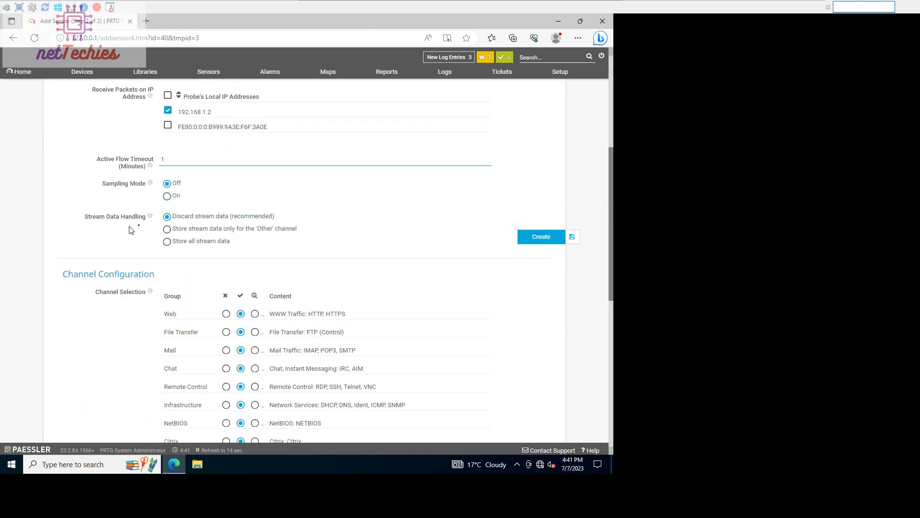
{"action": "scroll", "coordinate": [120, 244], "scroll_direction": "down", "scroll_amount": 8}
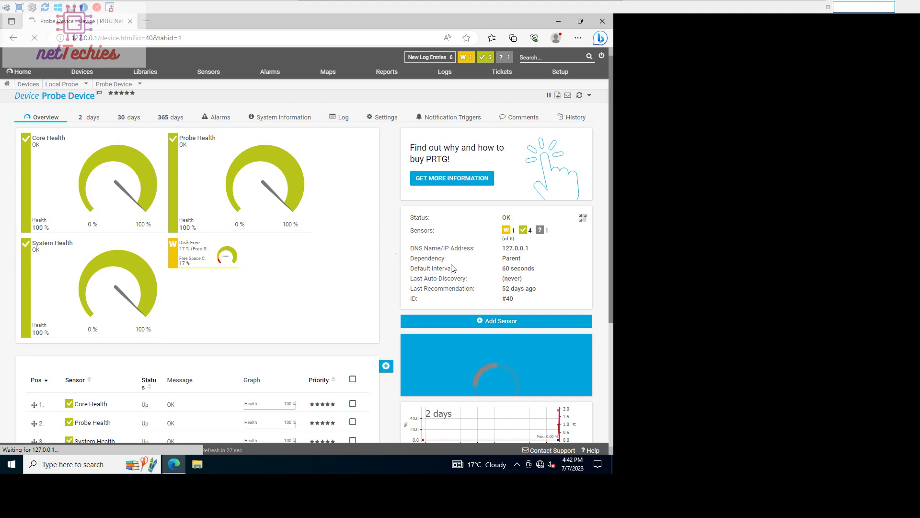
Go to the PRTG home page and list the sensors with Unknown status
{"action": "mouse_move", "coordinate": [88, 75]}
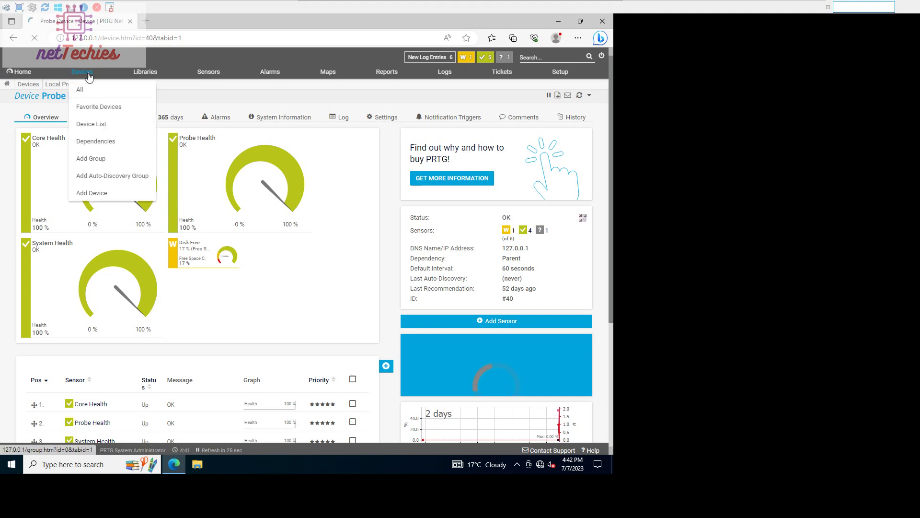
{"action": "left_click", "coordinate": [35, 75]}
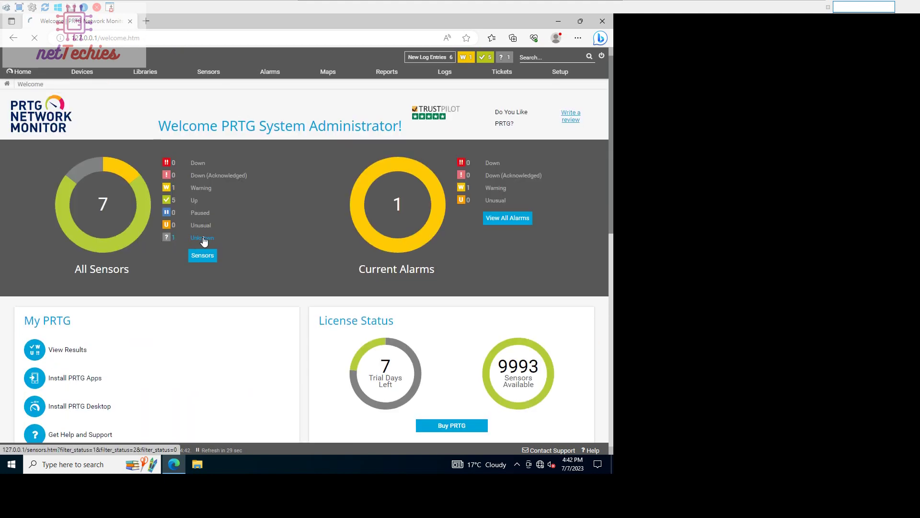
{"action": "left_click", "coordinate": [202, 238]}
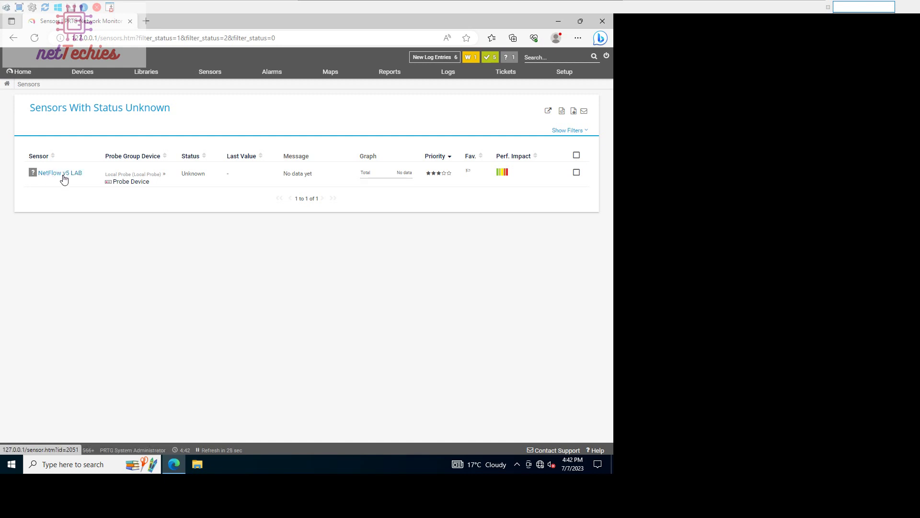
{"action": "mouse_move", "coordinate": [74, 179]}
{"action": "left_click", "coordinate": [87, 464]}
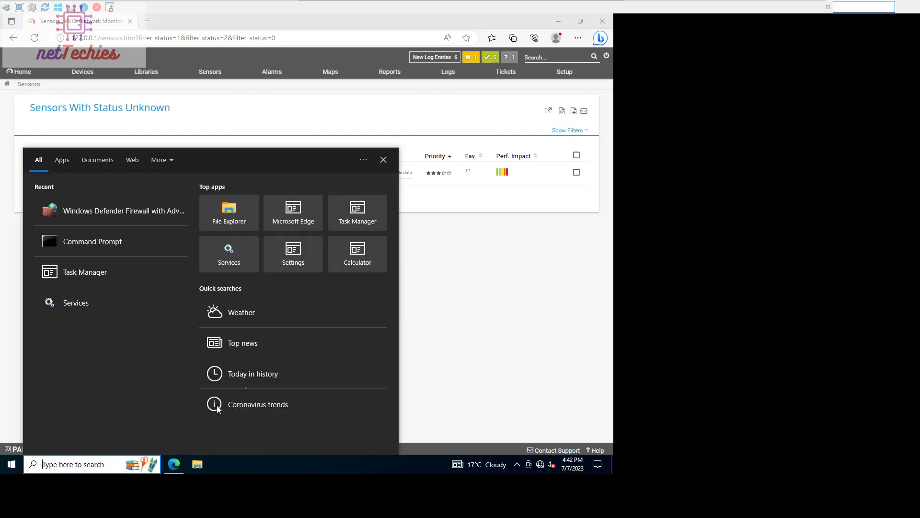
{"action": "left_click", "coordinate": [402, 235]}
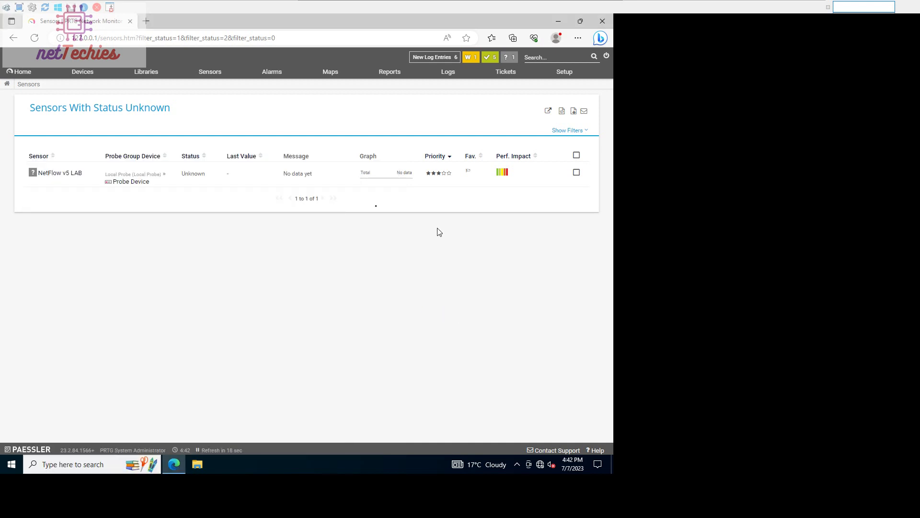
Open NetFlow v5 LAB's Settings to review port 9999 and sender 192.168.1.1
{"action": "left_click", "coordinate": [60, 175]}
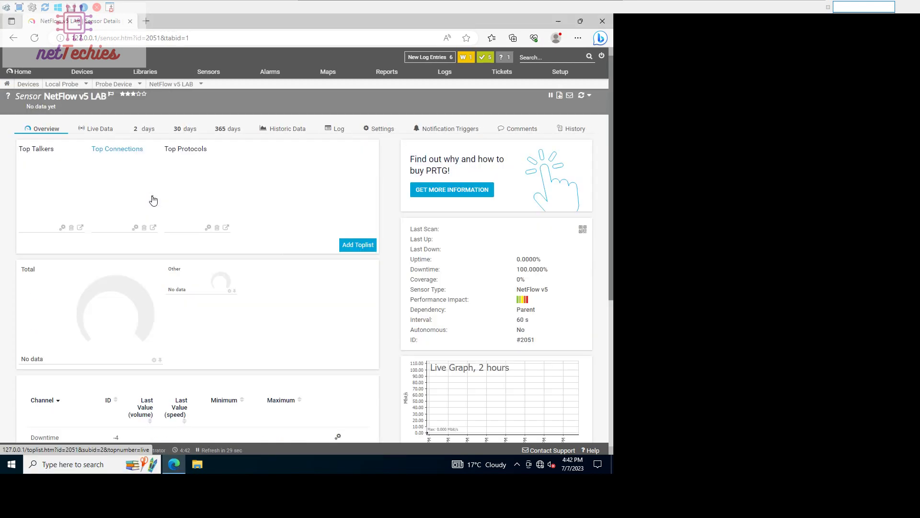
{"action": "scroll", "coordinate": [158, 202], "scroll_direction": "down", "scroll_amount": 5}
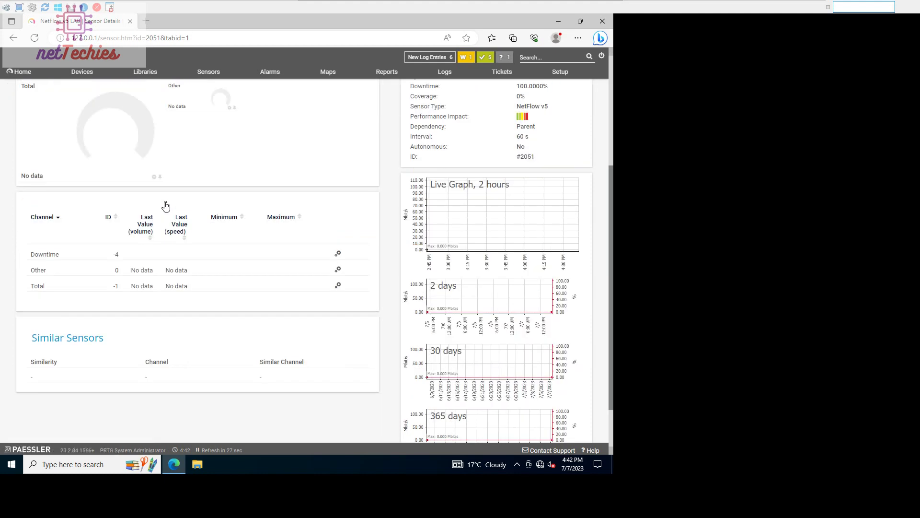
{"action": "scroll", "coordinate": [168, 201], "scroll_direction": "up", "scroll_amount": 5}
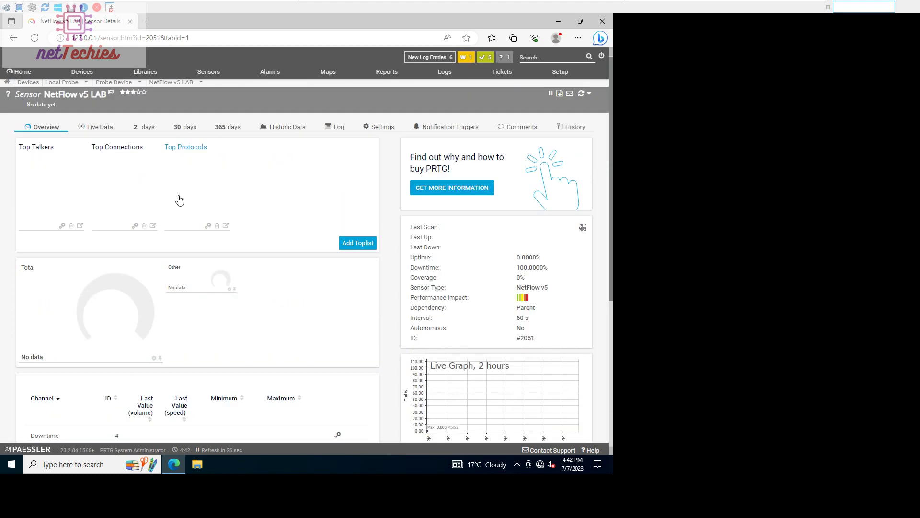
{"action": "left_click", "coordinate": [378, 127]}
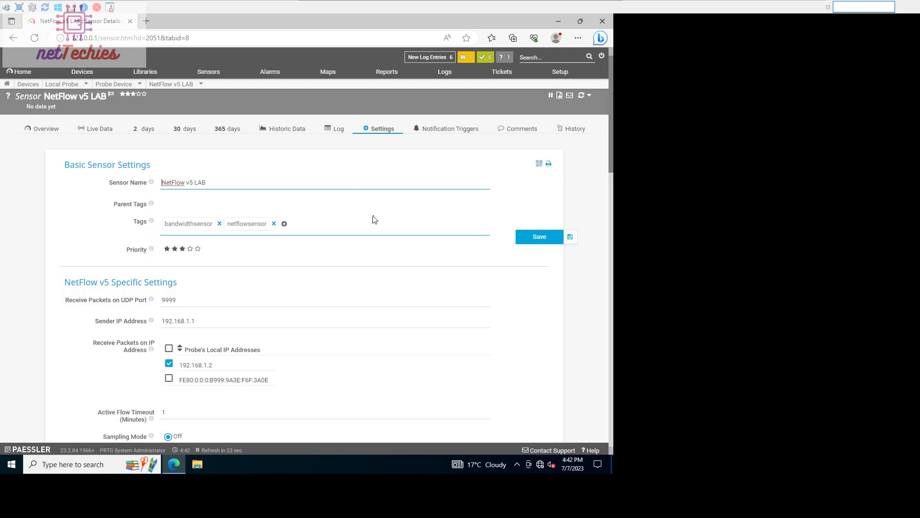
{"action": "scroll", "coordinate": [314, 259], "scroll_direction": "down", "scroll_amount": 1}
{"action": "scroll", "coordinate": [315, 260], "scroll_direction": "down", "scroll_amount": 3}
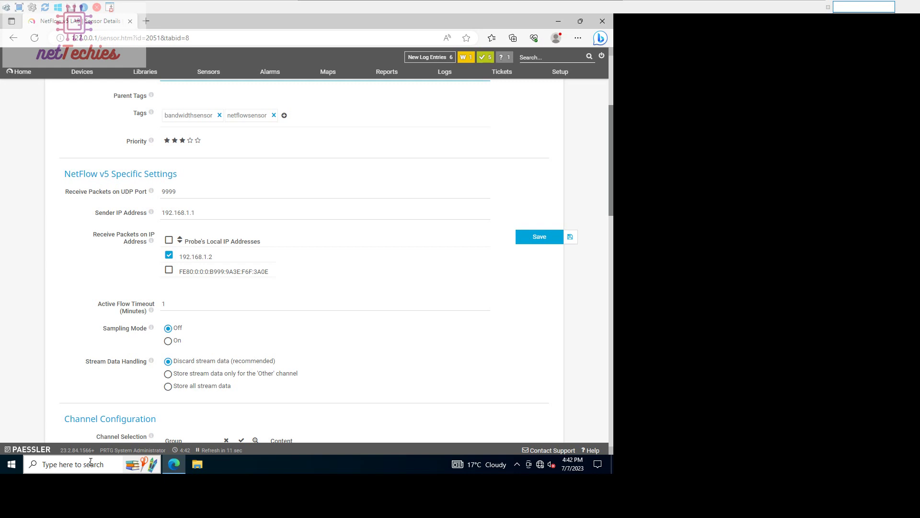
Search 'fire', launch Windows Defender Firewall with Advanced Security, and show Inbound Rules
{"action": "left_click", "coordinate": [90, 462]}
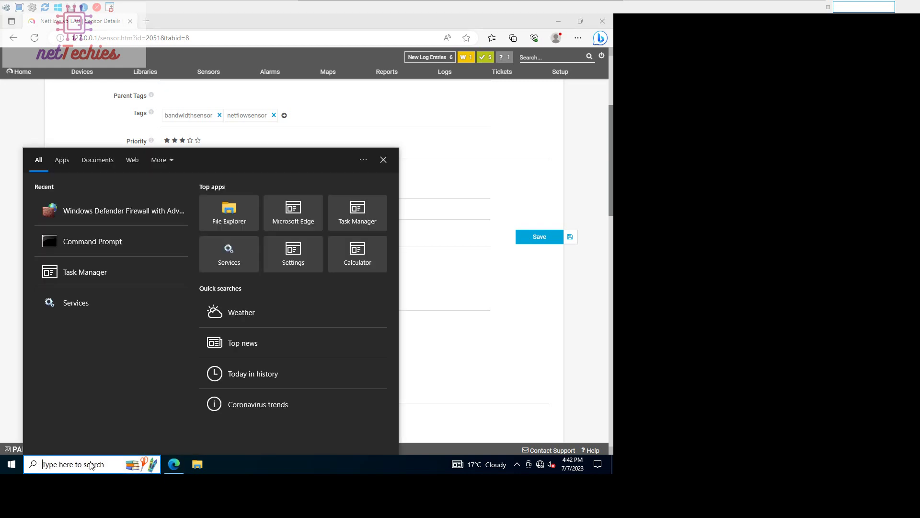
{"action": "type", "text": "ad"}
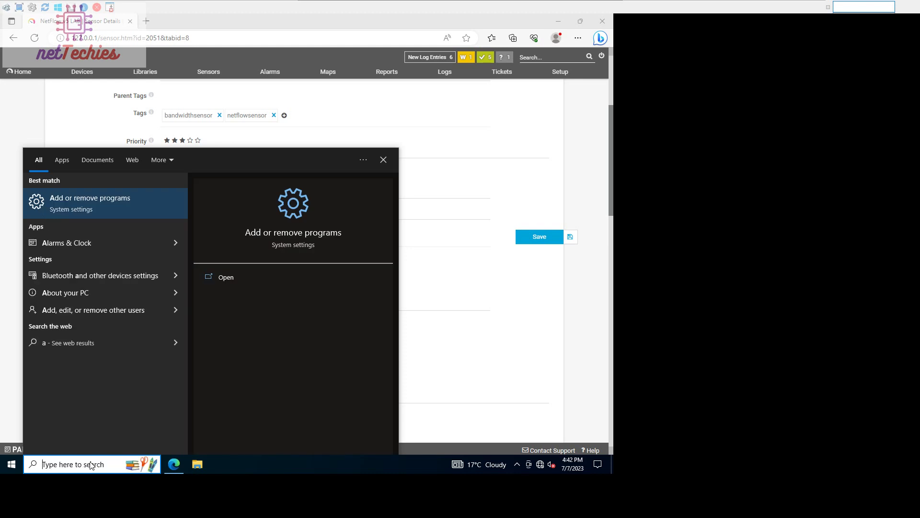
{"action": "key", "text": "BackSpace"}
{"action": "key", "text": "BackSpace"}
{"action": "type", "text": "wind"}
{"action": "key", "text": "BackSpace"}
{"action": "key", "text": "BackSpace"}
{"action": "key", "text": "BackSpace"}
{"action": "key", "text": "BackSpace"}
{"action": "type", "text": "w"}
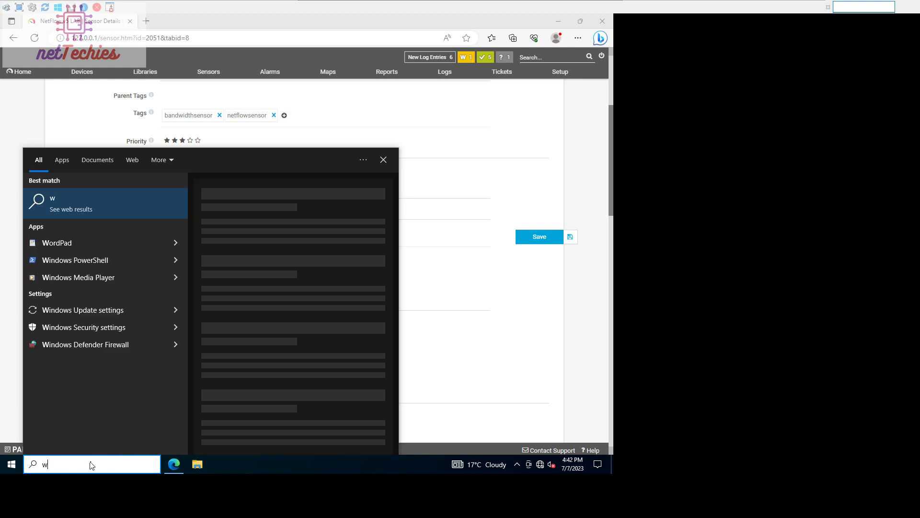
{"action": "key", "text": "BackSpace"}
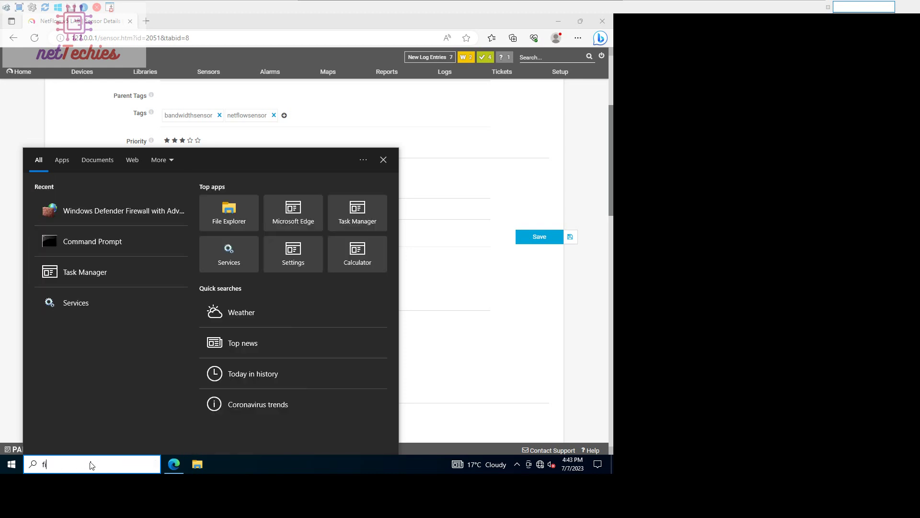
{"action": "type", "text": "fire"}
{"action": "left_click", "coordinate": [97, 201]}
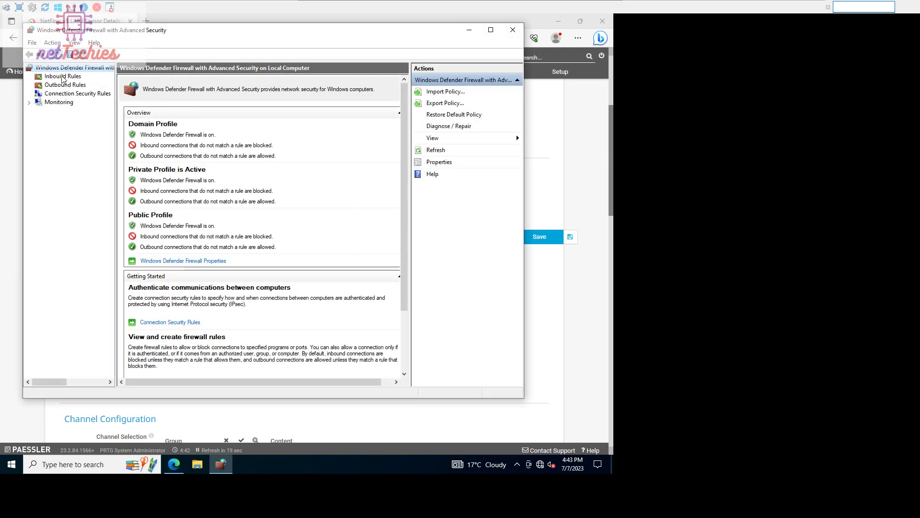
{"action": "left_click", "coordinate": [63, 76]}
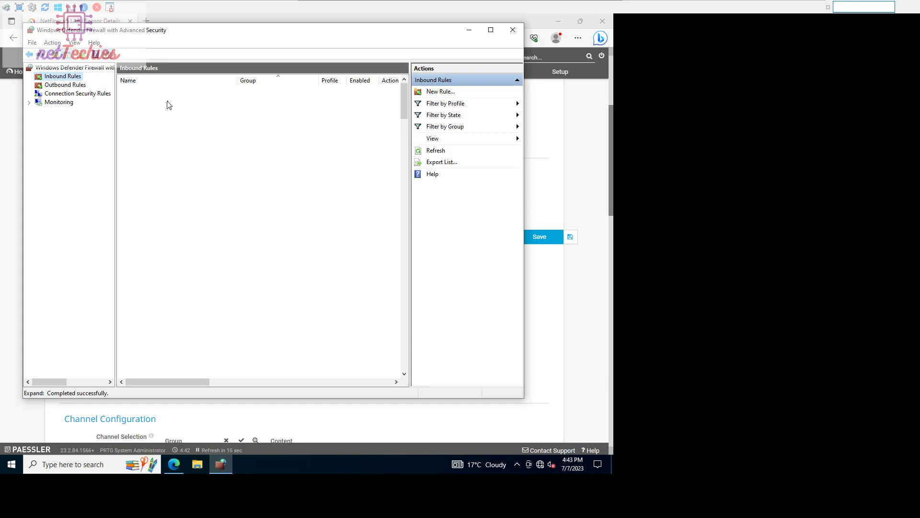
{"action": "left_click", "coordinate": [147, 94]}
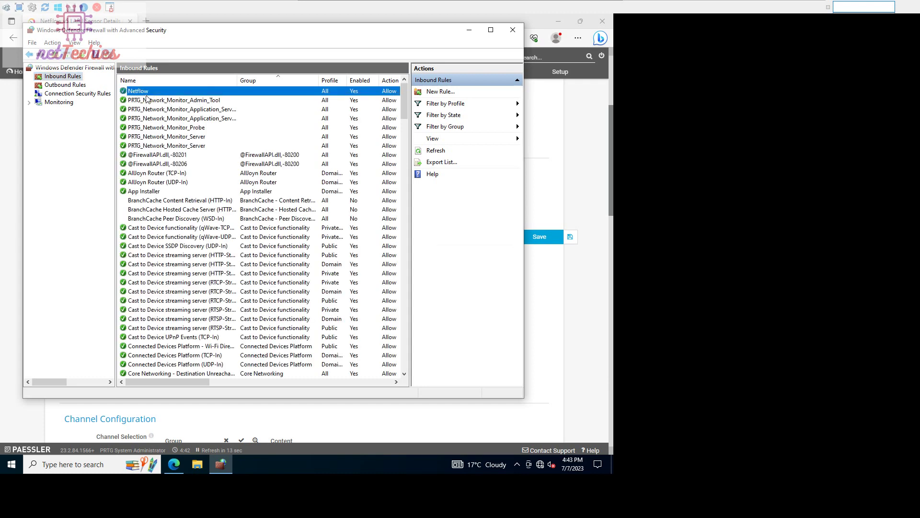
{"action": "right_click", "coordinate": [146, 94]}
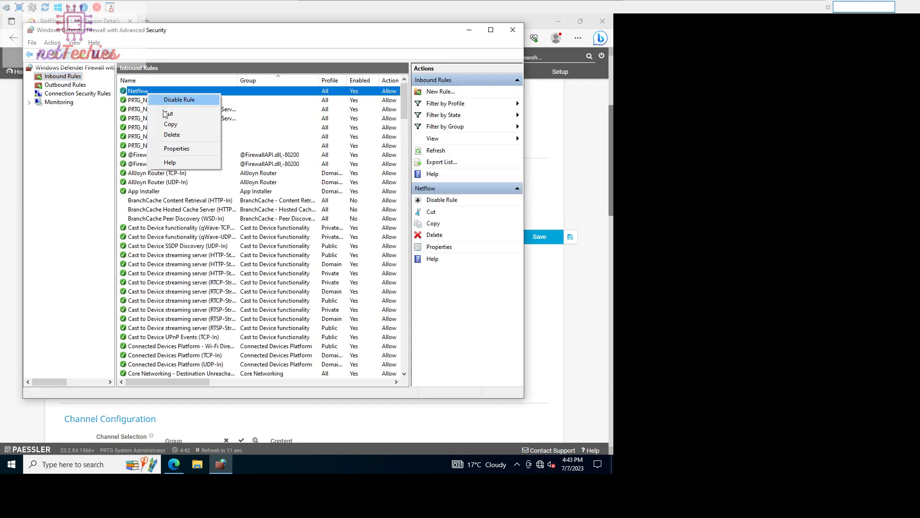
{"action": "left_click", "coordinate": [187, 147]}
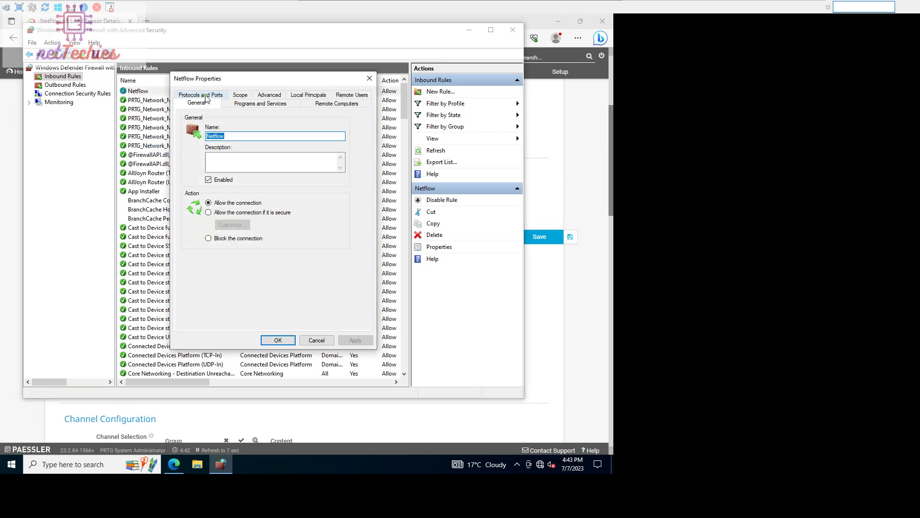
{"action": "left_click", "coordinate": [201, 96]}
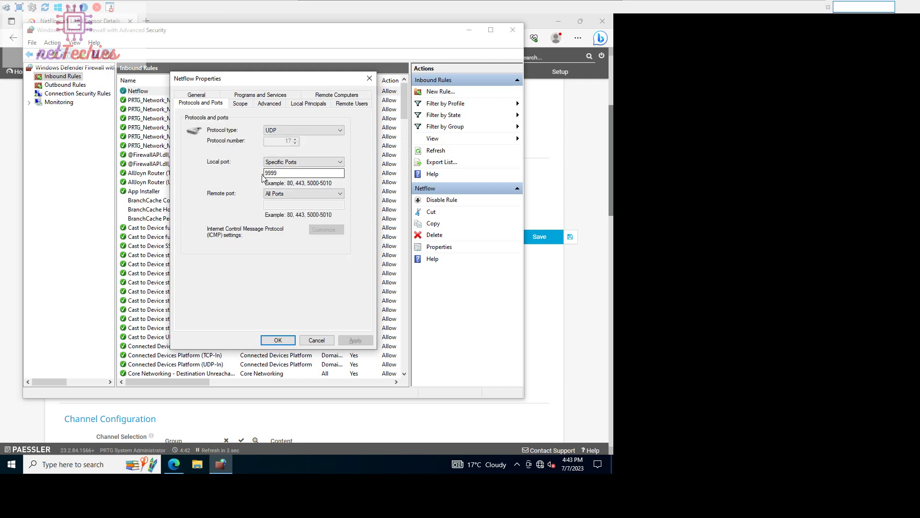
{"action": "left_click", "coordinate": [369, 79]}
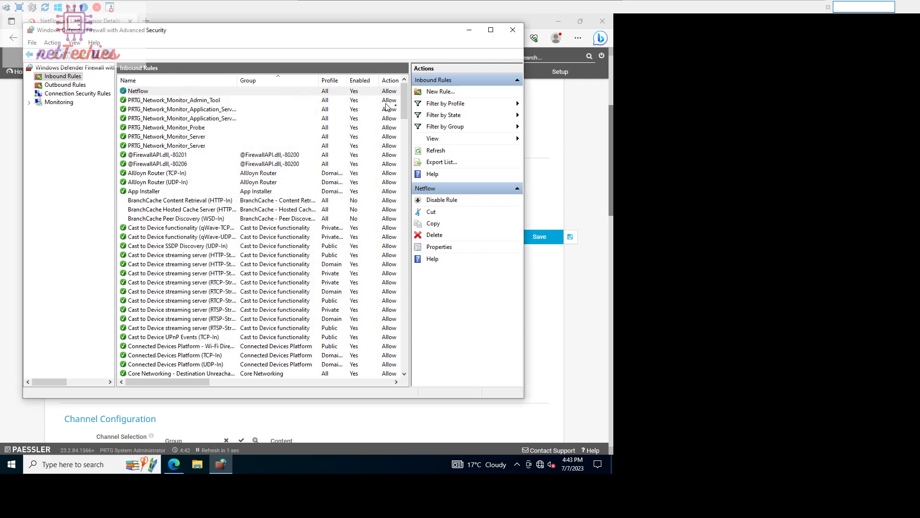
Step through a port-based UDP 9999 inbound rule in the wizard, then cancel it
{"action": "left_click", "coordinate": [434, 95]}
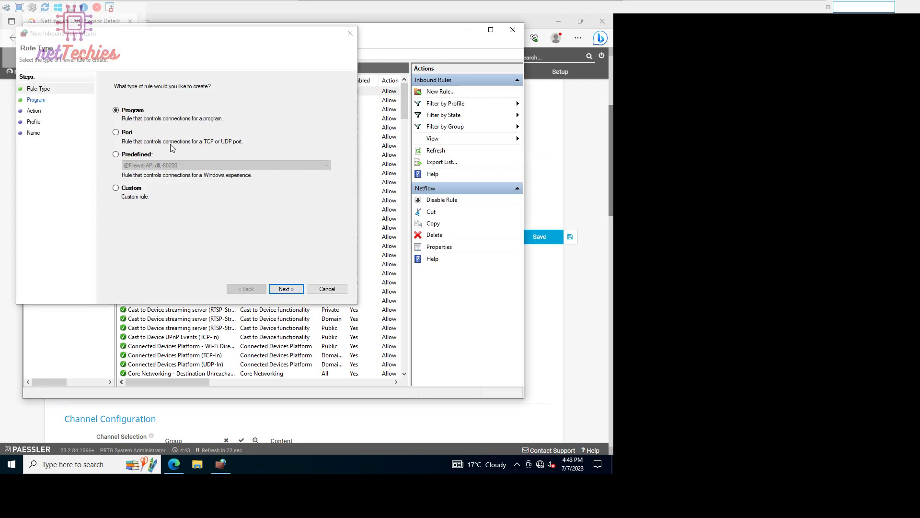
{"action": "left_click", "coordinate": [135, 136]}
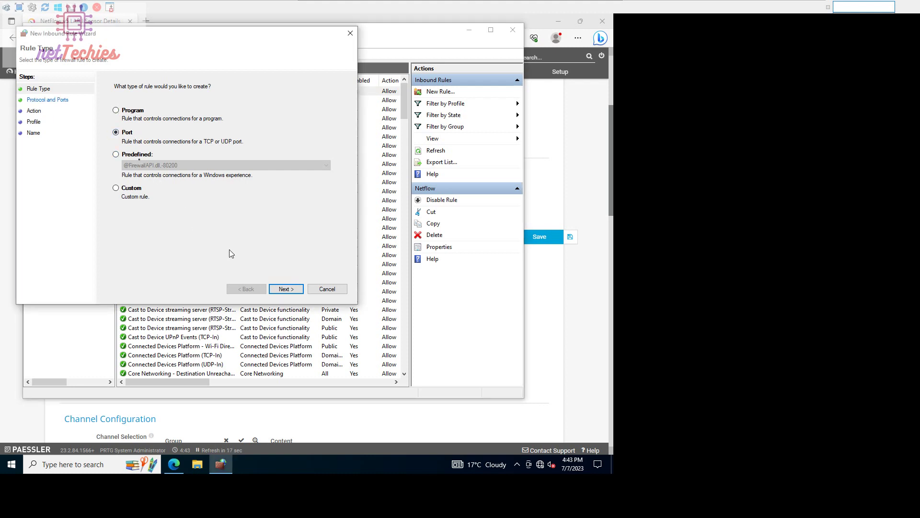
{"action": "left_click", "coordinate": [285, 290]}
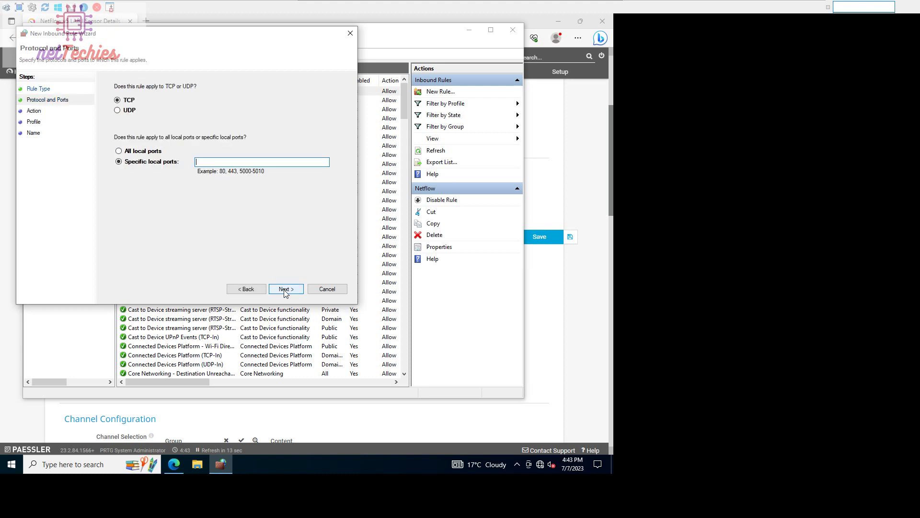
{"action": "left_click", "coordinate": [127, 111]}
{"action": "left_click", "coordinate": [227, 161]}
{"action": "left_click", "coordinate": [287, 289]}
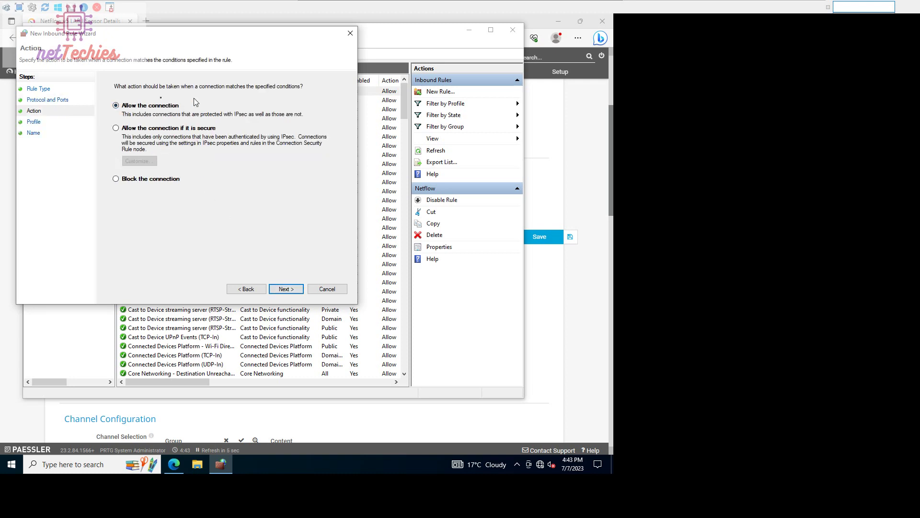
{"action": "left_click", "coordinate": [295, 290]}
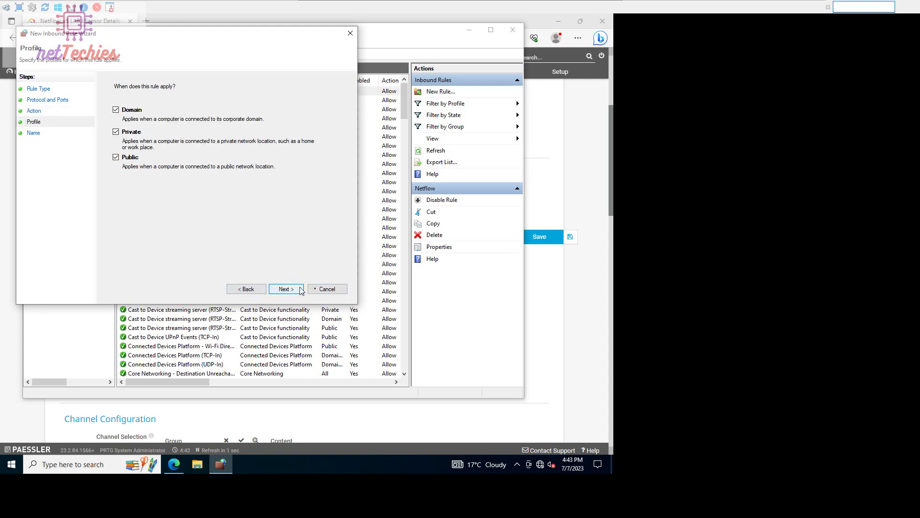
{"action": "left_click", "coordinate": [331, 292]}
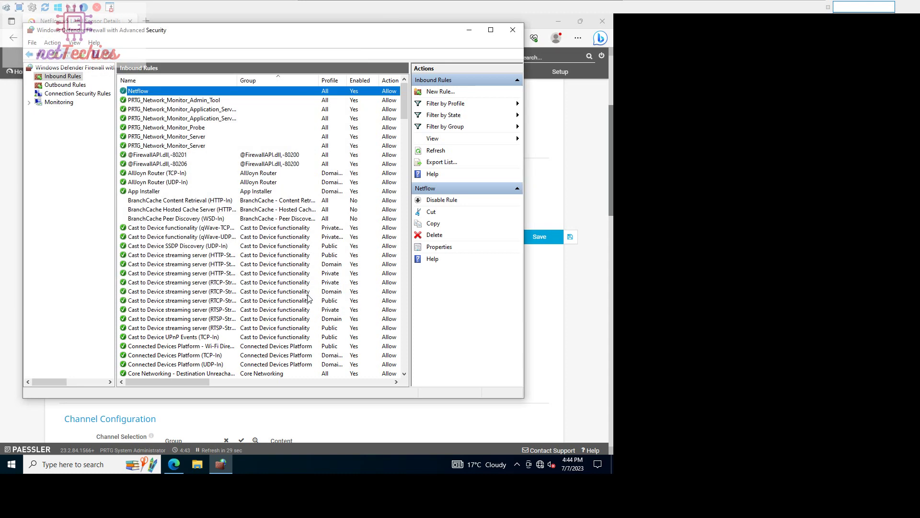
Close the firewall console, save the NetFlow v5 LAB settings, and exit QEMU full screen
{"action": "left_click", "coordinate": [512, 29]}
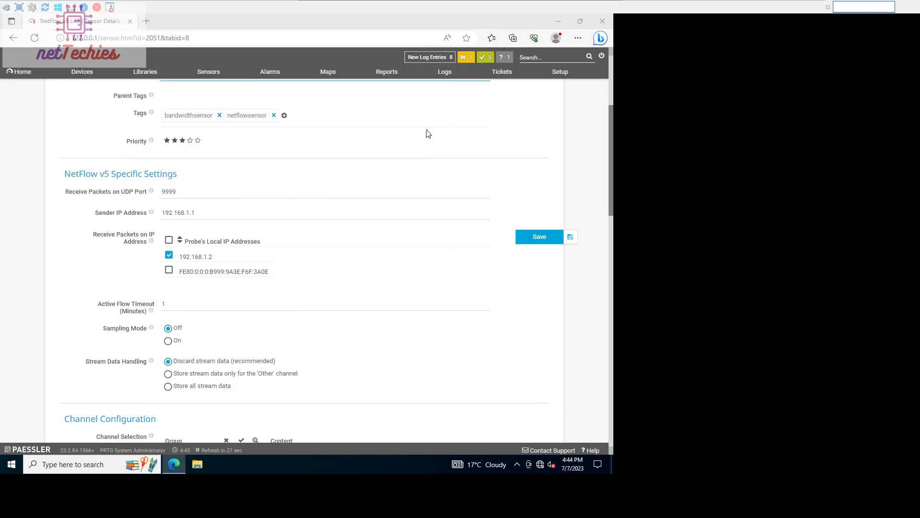
{"action": "left_click", "coordinate": [527, 238]}
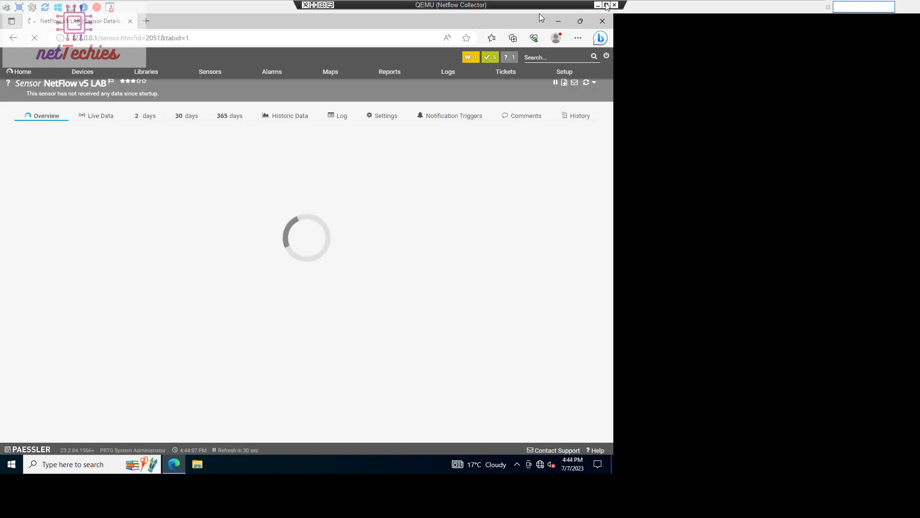
{"action": "left_click", "coordinate": [606, 5]}
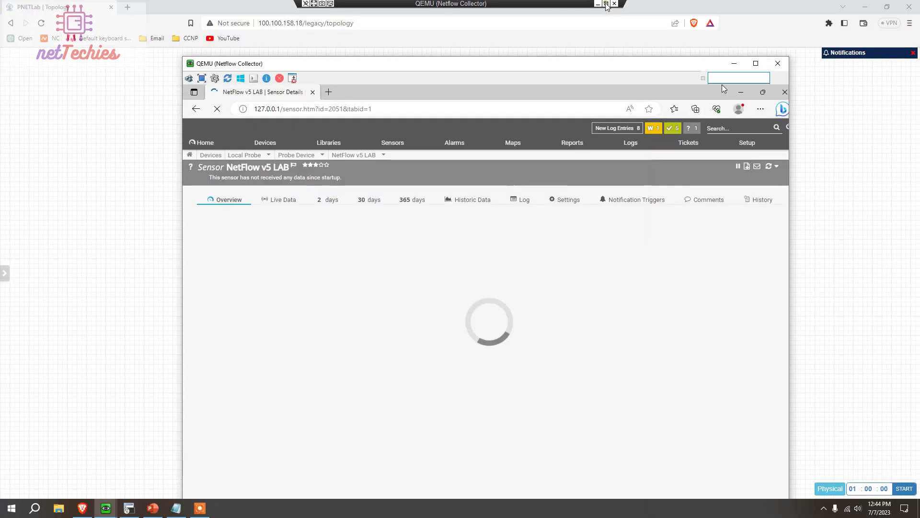
Hide the collector VM and bring up the vIOS console at Router#, resized beside the topology
{"action": "left_click", "coordinate": [729, 65]}
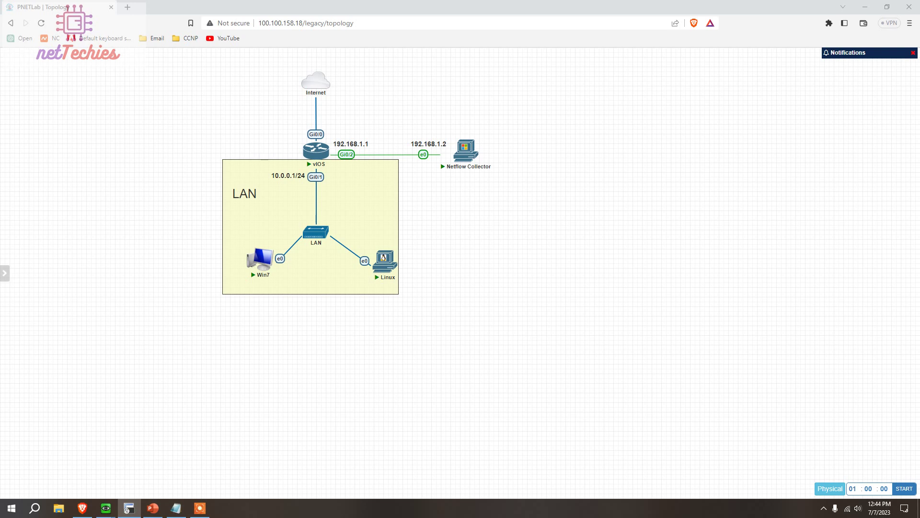
{"action": "left_click", "coordinate": [127, 509]}
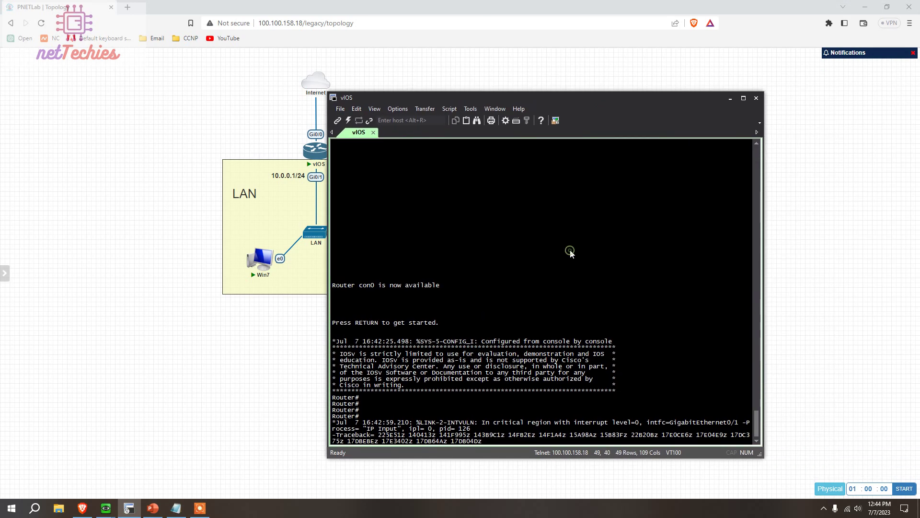
{"action": "key", "text": "Return"}
{"action": "key", "text": "Return"}
{"action": "key", "text": "Return"}
{"action": "key", "text": "Return"}
{"action": "key", "text": "Return"}
{"action": "key", "text": "Return"}
{"action": "key", "text": "Return"}
{"action": "key", "text": "Return"}
{"action": "key", "text": "Return"}
{"action": "key", "text": "Return"}
{"action": "key", "text": "Return"}
{"action": "key", "text": "Return"}
{"action": "key", "text": "Return"}
{"action": "key", "text": "Return"}
{"action": "key", "text": "Return"}
{"action": "key", "text": "Return"}
{"action": "key", "text": "Return"}
{"action": "key", "text": "Return"}
{"action": "key", "text": "Return"}
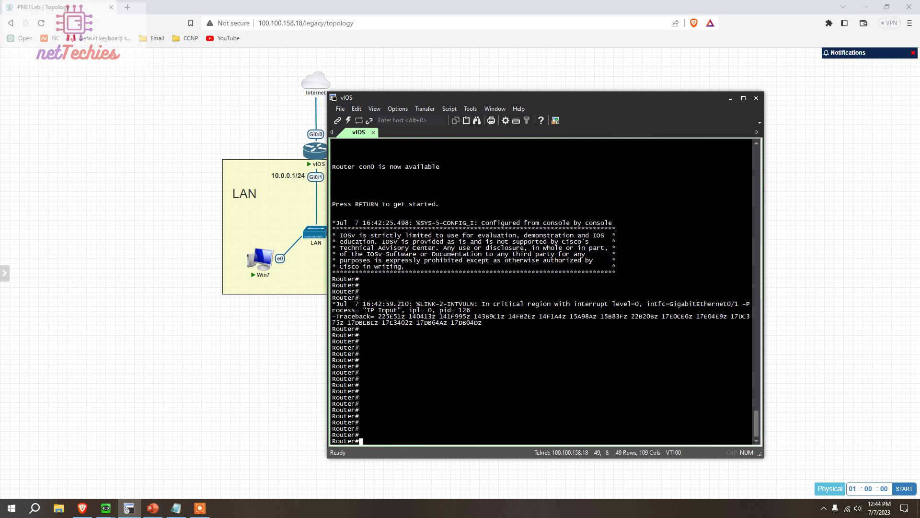
{"action": "left_click_drag", "start_coordinate": [590, 99], "coordinate": [700, 80]}
{"action": "left_click_drag", "start_coordinate": [640, 70], "coordinate": [603, 196]}
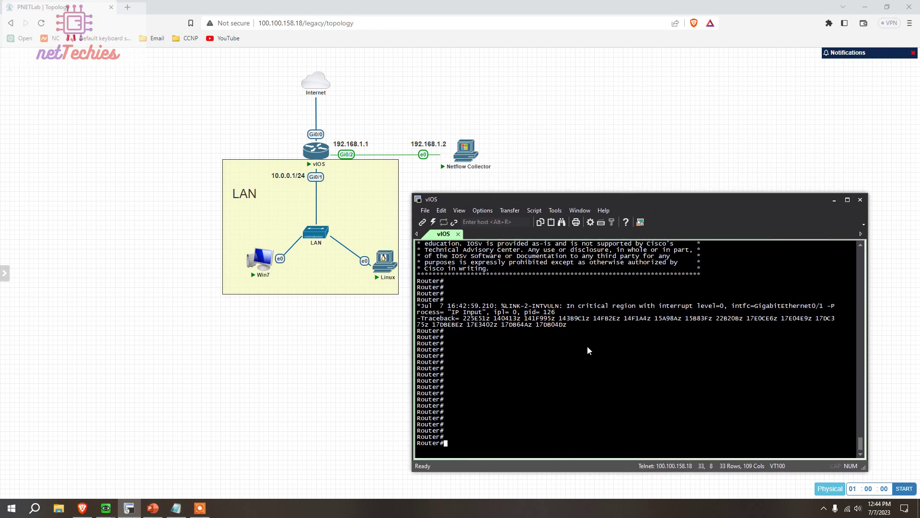
Enable NetFlow ingress and egress capture on interface Gi0/1
{"action": "type", "text": "onf t"}
{"action": "key", "text": "Return"}
{"action": "type", "text": "int gi0/1"}
{"action": "key", "text": "Return"}
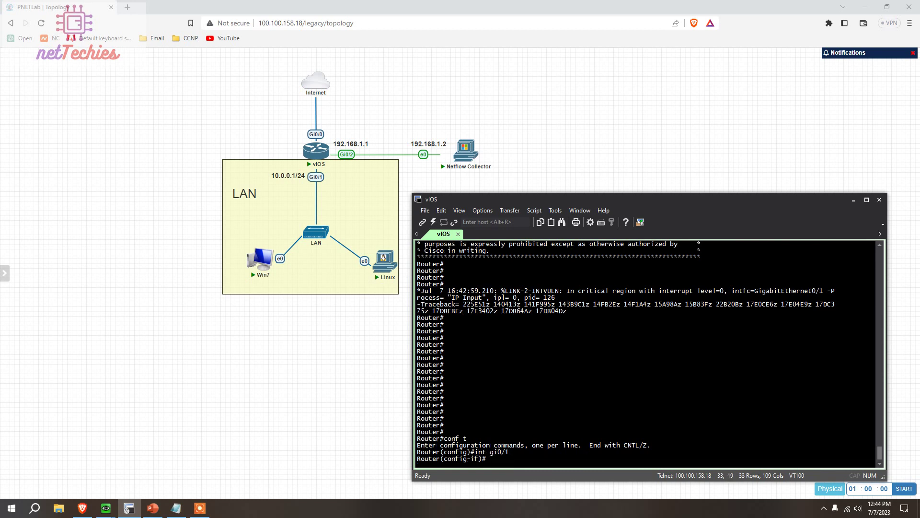
{"action": "type", "text": "ip flo"}
{"action": "key", "text": "Tab"}
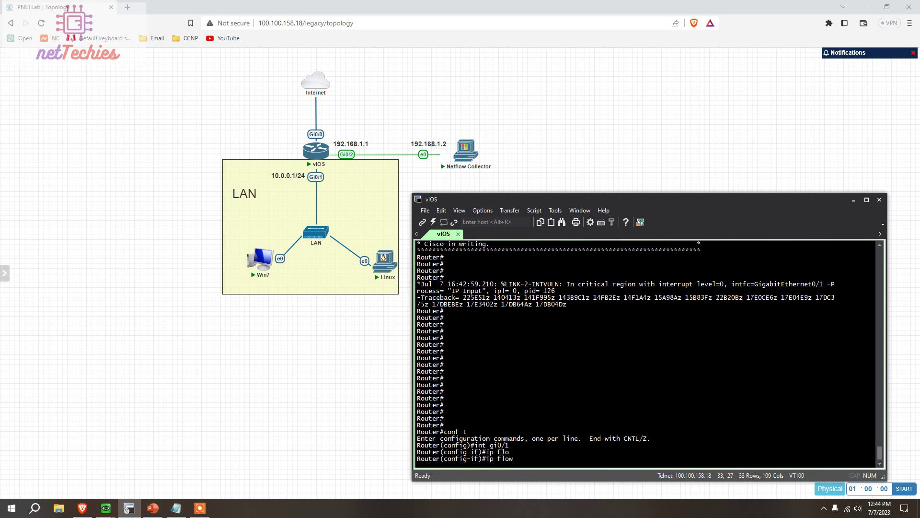
{"action": "type", "text": "in"}
{"action": "key", "text": "Tab"}
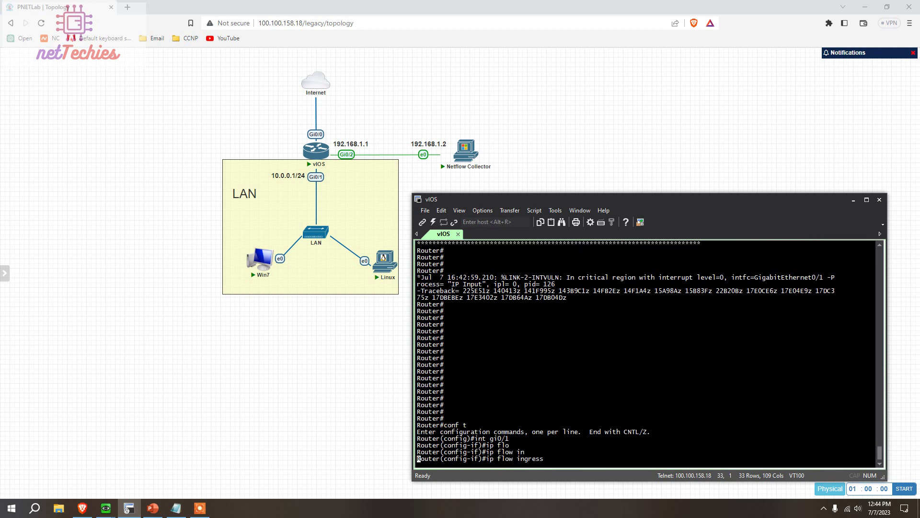
{"action": "type", "text": "ip flo"}
{"action": "key", "text": "Tab"}
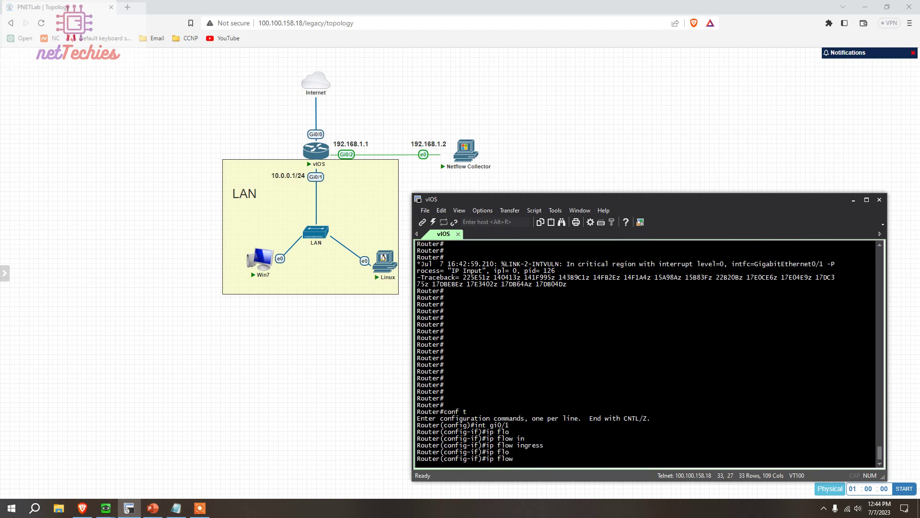
{"action": "type", "text": "eg"}
{"action": "key", "text": "Tab"}
{"action": "key", "text": "Return"}
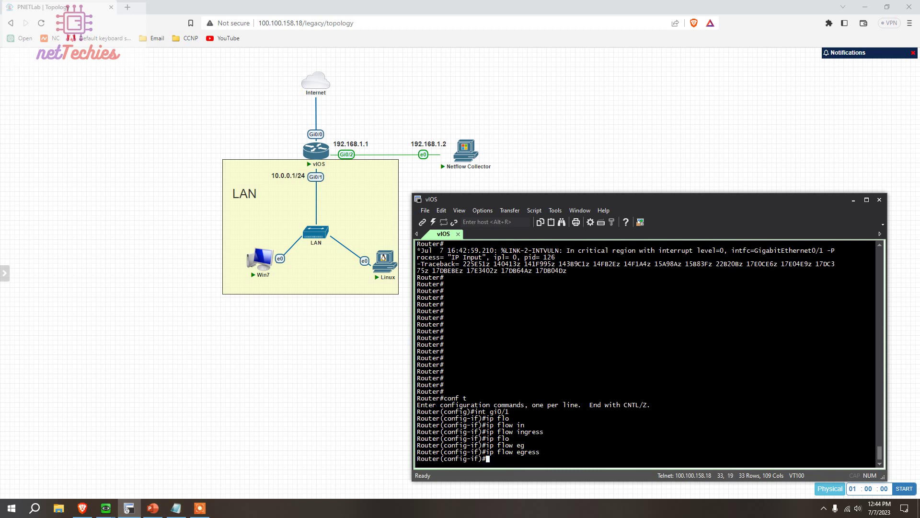
{"action": "type", "text": "exit"}
{"action": "key", "text": "Return"}
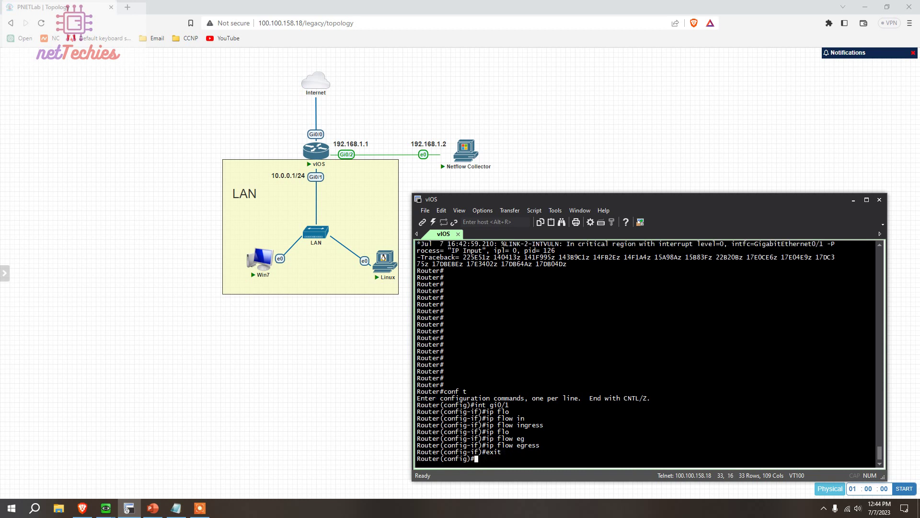
Export NetFlow data to 192.168.1.2 on UDP port 9999
{"action": "type", "text": "ip flo"}
{"action": "key", "text": "Tab"}
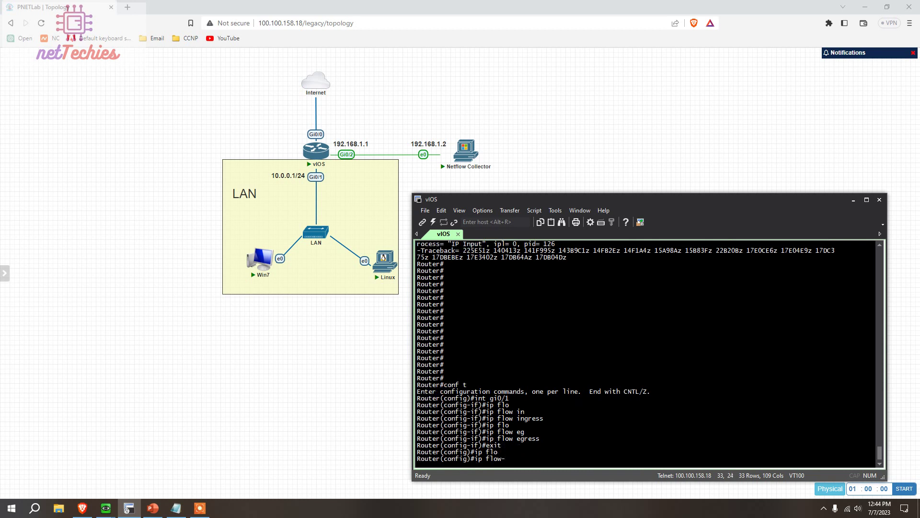
{"action": "type", "text": "de"}
{"action": "key", "text": "Tab"}
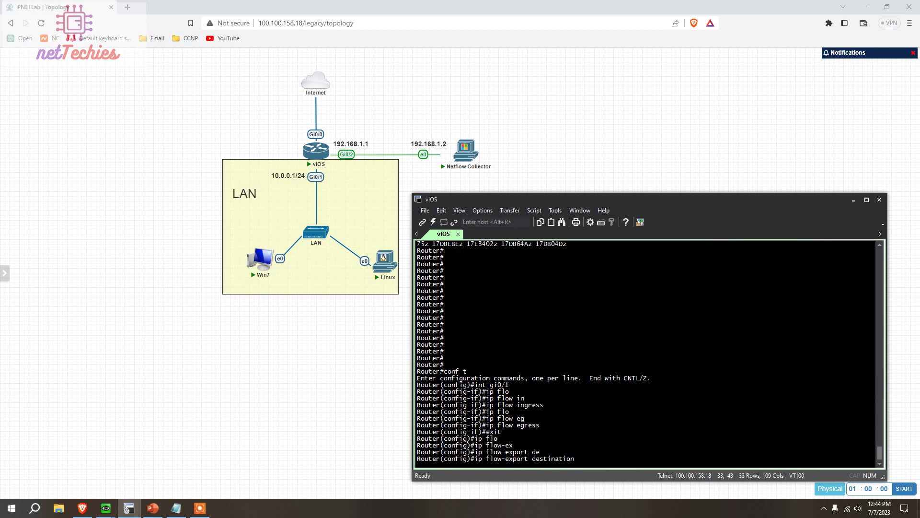
{"action": "type", "text": "192.168.1.2 ?"}
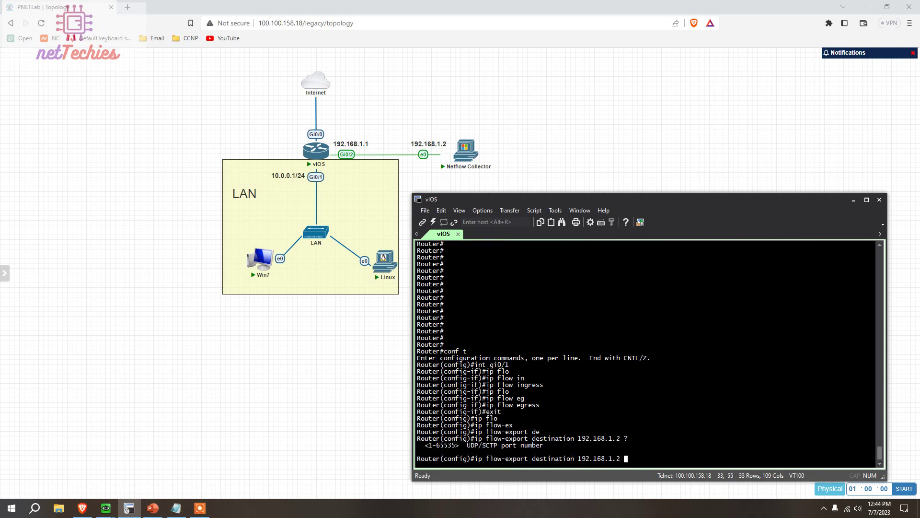
{"action": "type", "text": "9999 "}
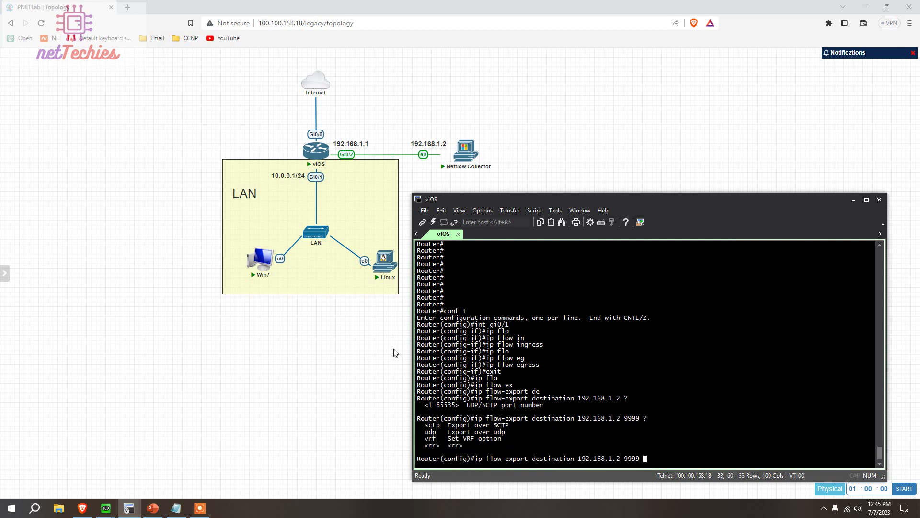
{"action": "type", "text": "?ud"}
{"action": "key", "text": "Tab"}
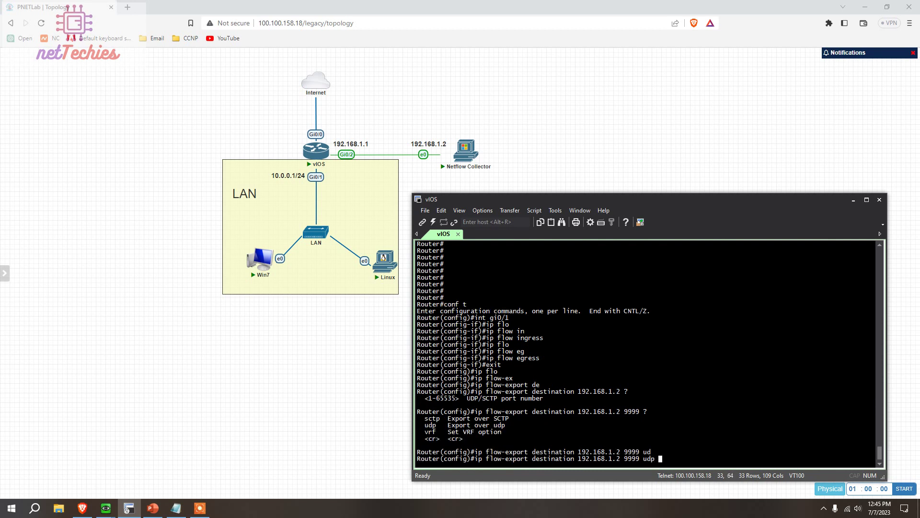
{"action": "key", "text": "Return"}
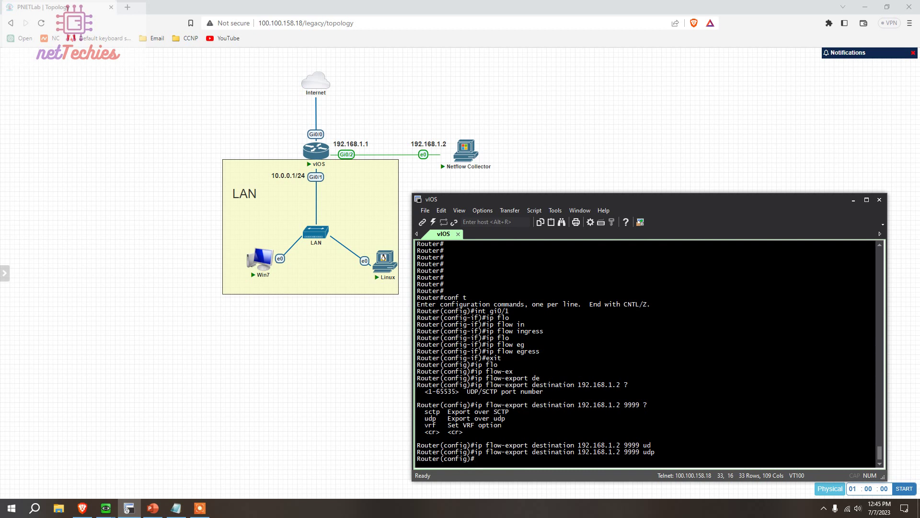
Set the NetFlow export version to 5 and leave configuration mode
{"action": "type", "text": "ip fl"}
{"action": "key", "text": "Tab"}
{"action": "type", "text": "ow-"}
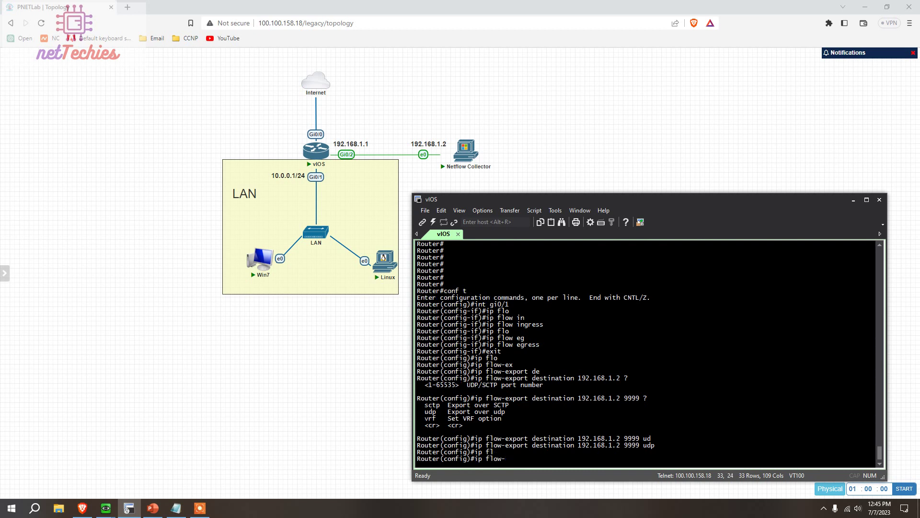
{"action": "type", "text": "ve"}
{"action": "key", "text": "Tab"}
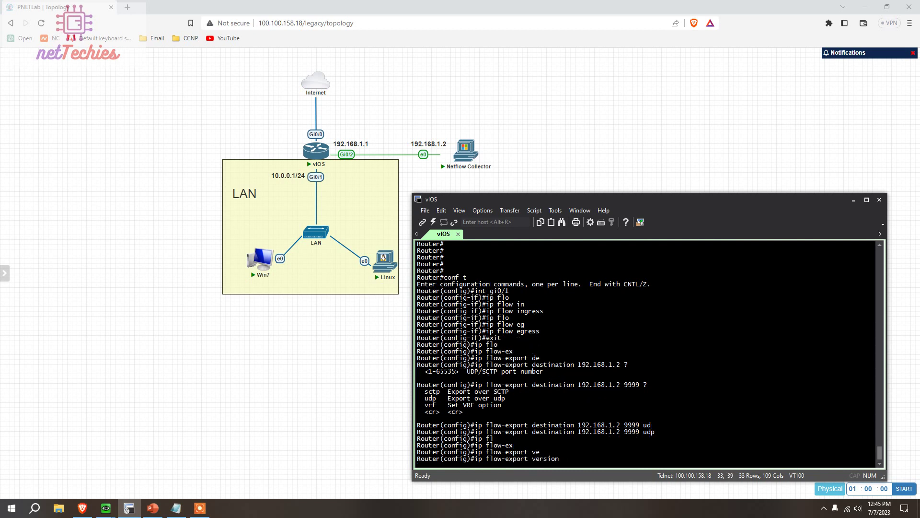
{"action": "type", "text": "5"}
{"action": "key", "text": "Return"}
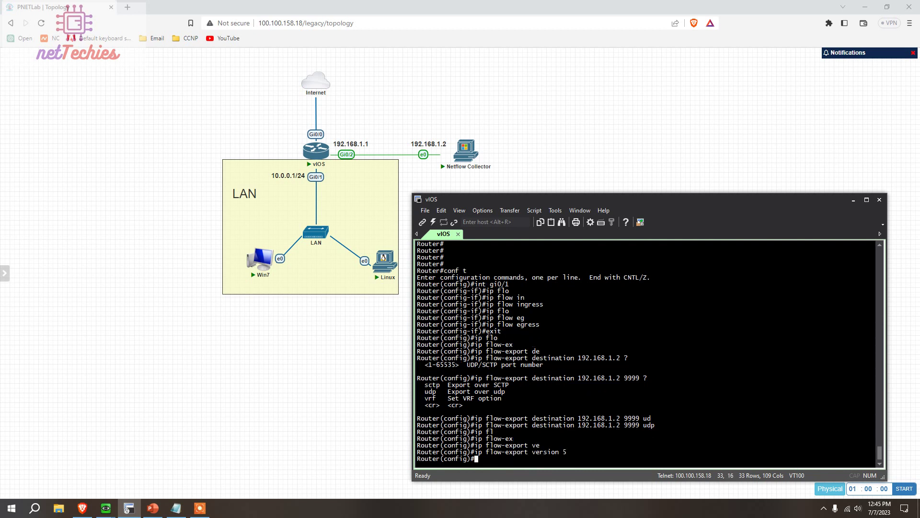
{"action": "type", "text": "end"}
{"action": "key", "text": "Return"}
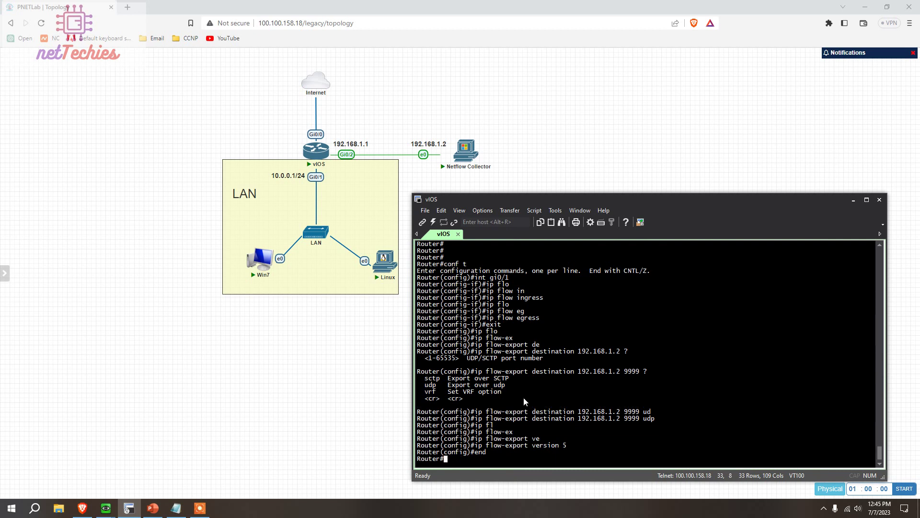
{"action": "key", "text": "Return"}
{"action": "key", "text": "Return"}
{"action": "key", "text": "Return"}
{"action": "key", "text": "Return"}
{"action": "key", "text": "Return"}
{"action": "key", "text": "Return"}
{"action": "key", "text": "Return"}
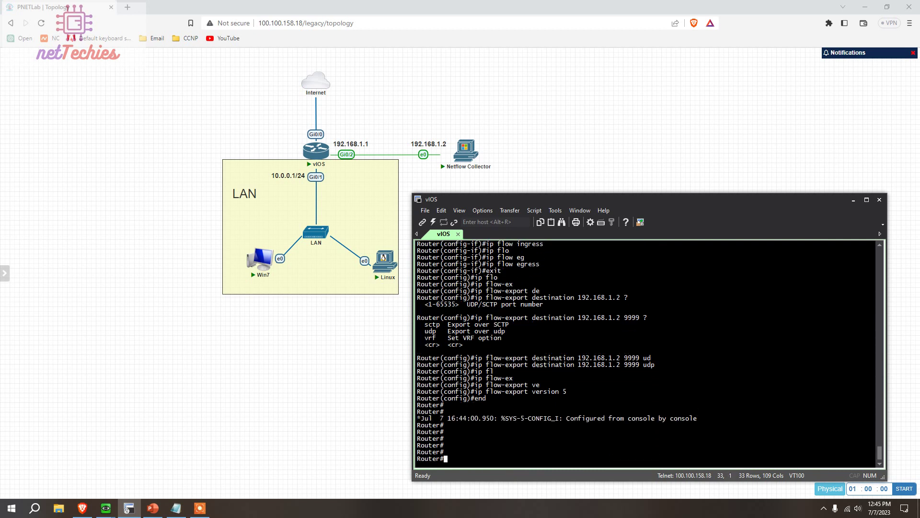
Hide the vIOS console and bring up the Win7 VM beside the topology
{"action": "left_click", "coordinate": [854, 199]}
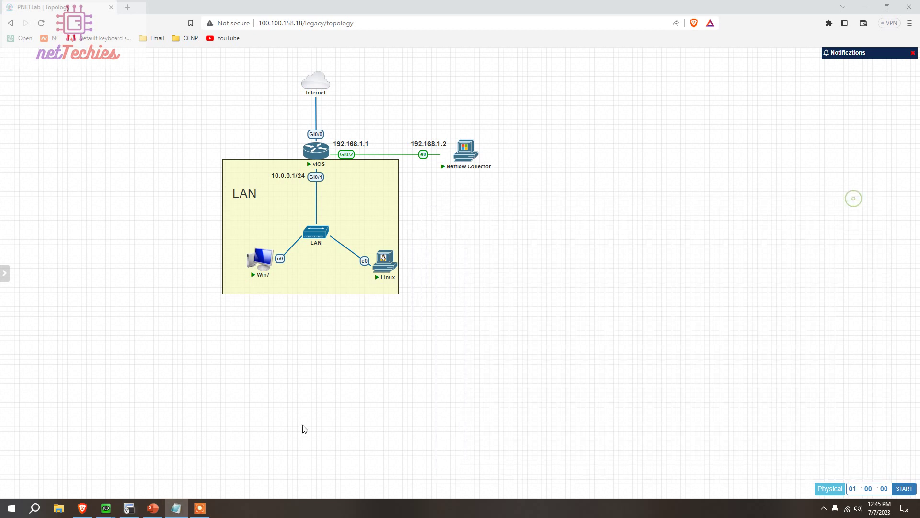
{"action": "mouse_move", "coordinate": [371, 262]}
{"action": "mouse_move", "coordinate": [111, 507]}
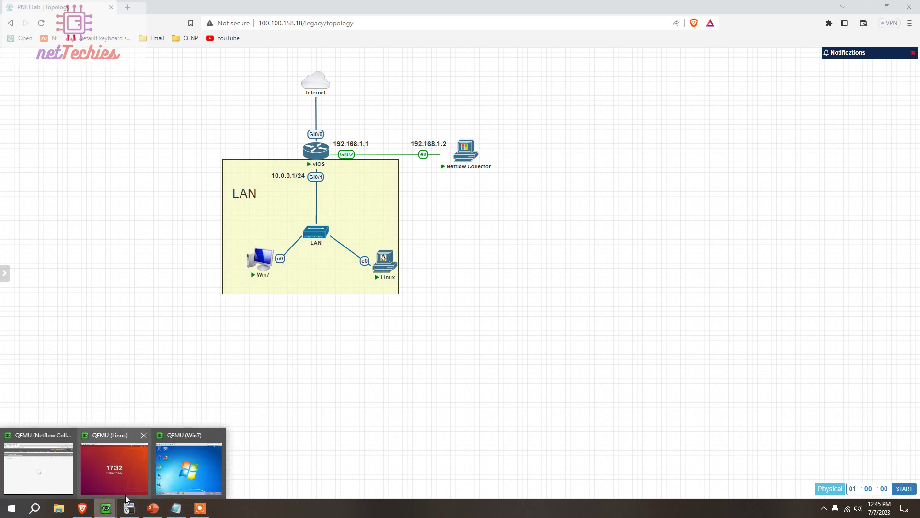
{"action": "left_click", "coordinate": [186, 478]}
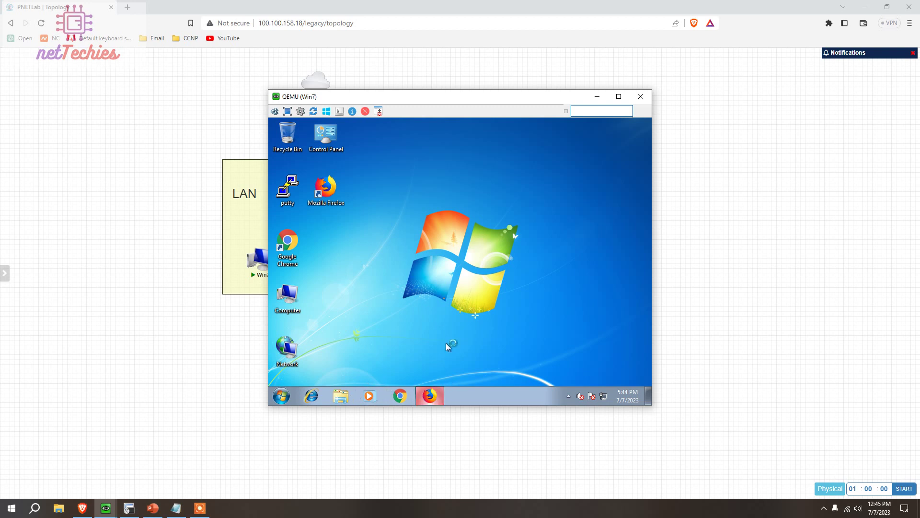
{"action": "left_click_drag", "start_coordinate": [449, 104], "coordinate": [573, 184]}
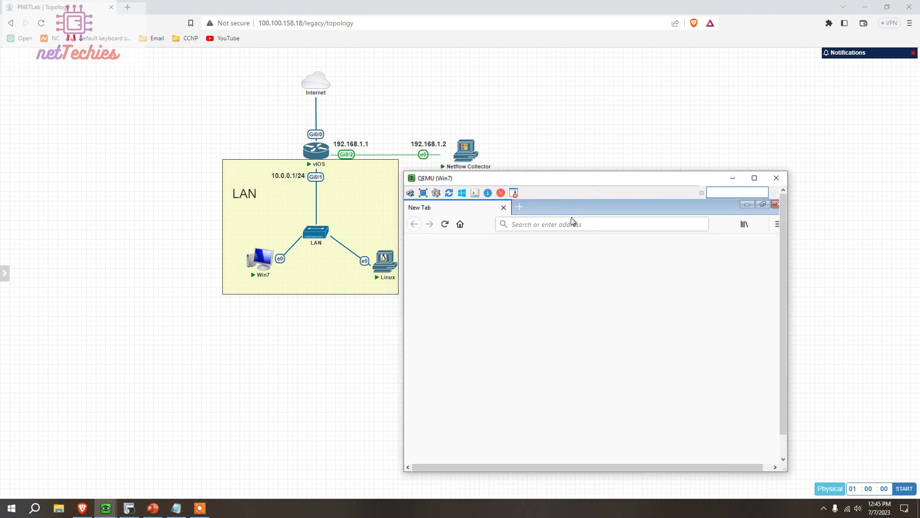
Load google.com in the guest Firefox and dismiss the data-sharing notification
{"action": "left_click", "coordinate": [566, 224]}
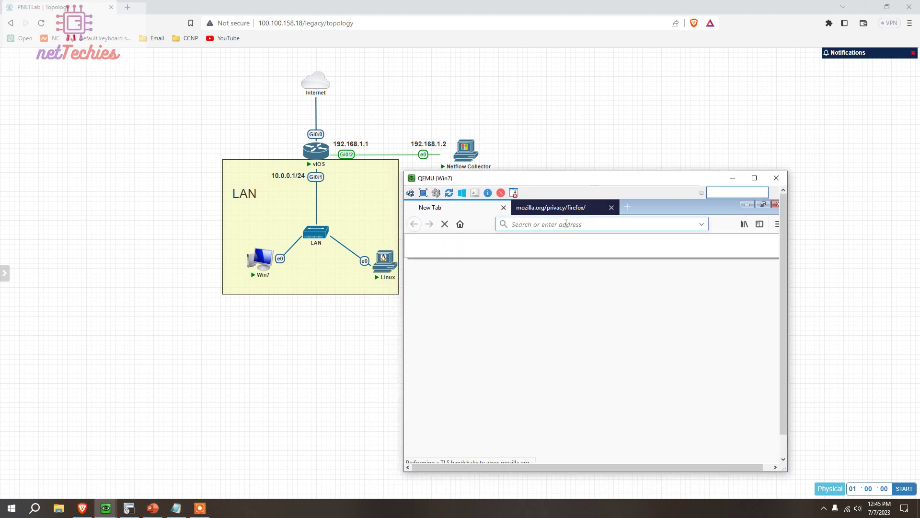
{"action": "left_click", "coordinate": [503, 207]}
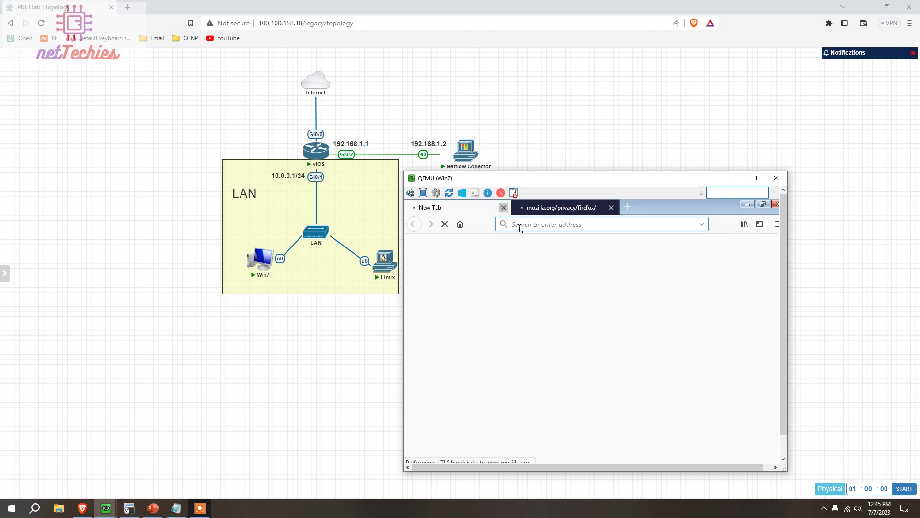
{"action": "left_click", "coordinate": [531, 223]}
{"action": "type", "text": "g"}
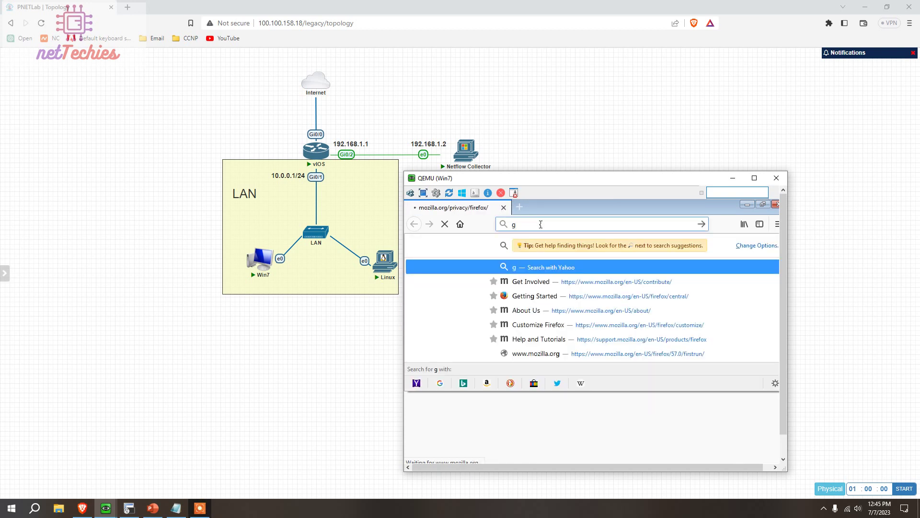
{"action": "left_click", "coordinate": [541, 224]}
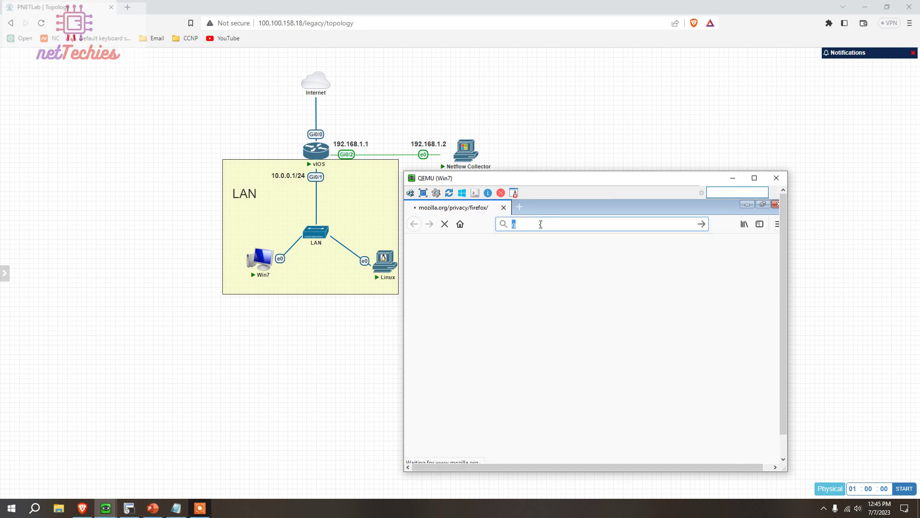
{"action": "left_click", "coordinate": [541, 224]}
{"action": "type", "text": "oogle.com"}
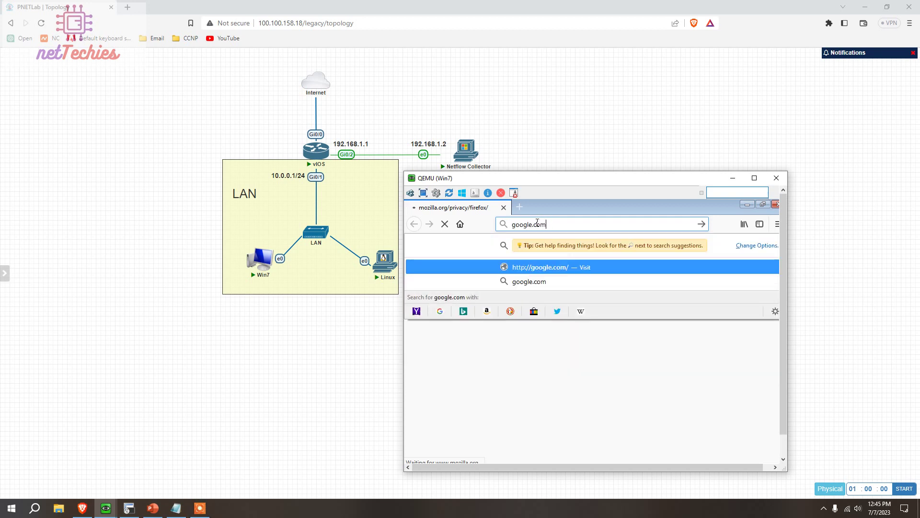
{"action": "key", "text": "Return"}
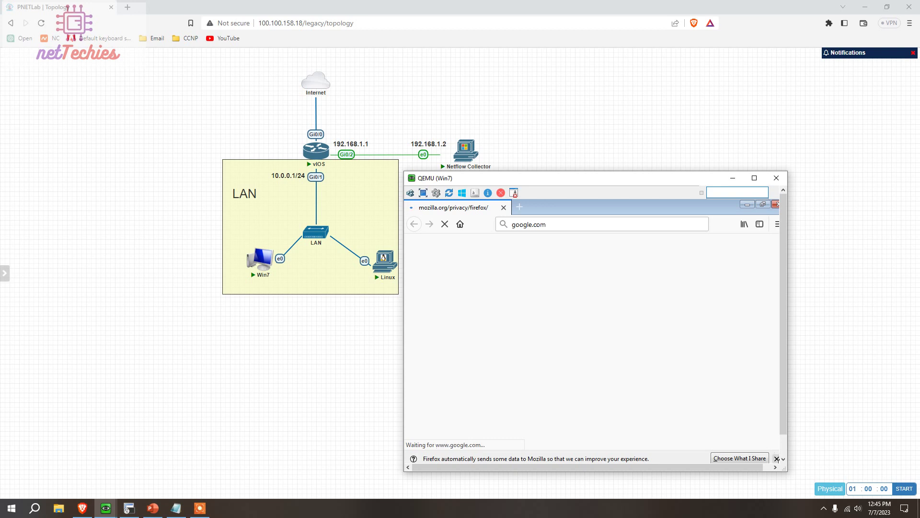
{"action": "left_click", "coordinate": [777, 458]}
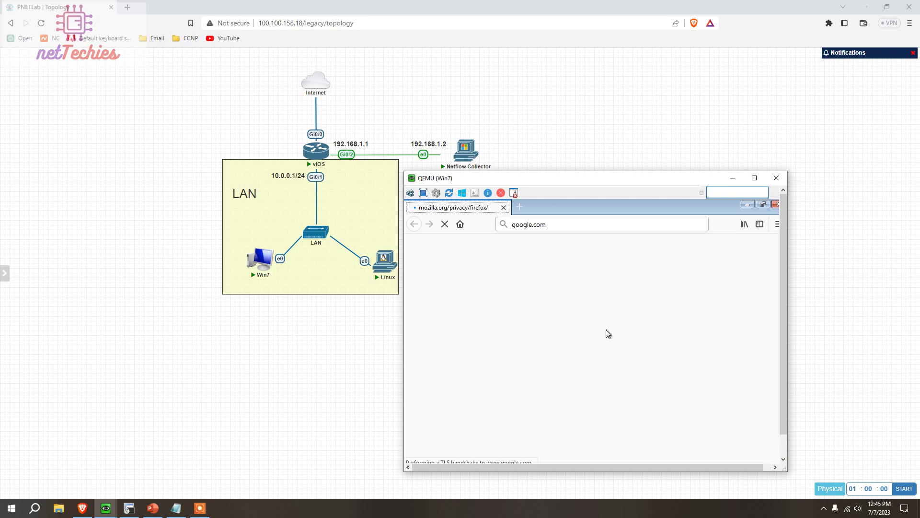
Load facebook.com in the guest Firefox
{"action": "left_click_drag", "start_coordinate": [559, 200], "coordinate": [552, 131]}
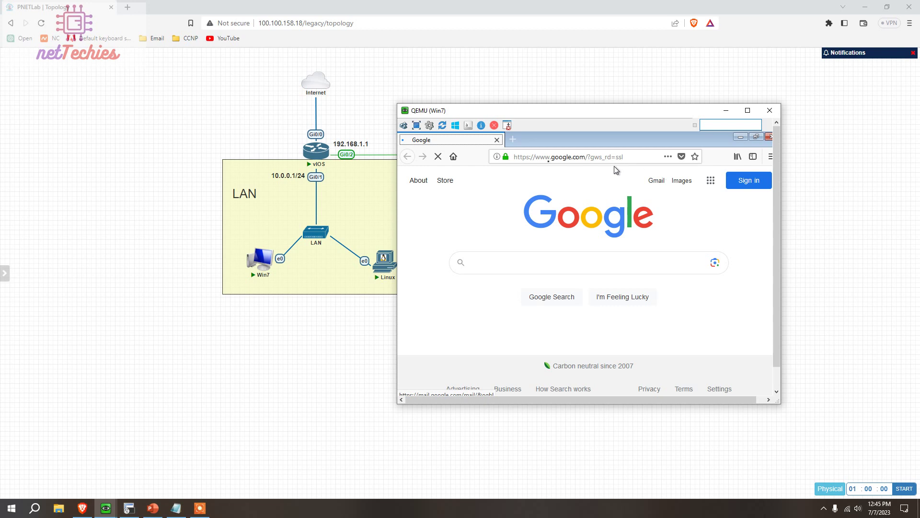
{"action": "left_click", "coordinate": [548, 157]}
{"action": "type", "text": "face"}
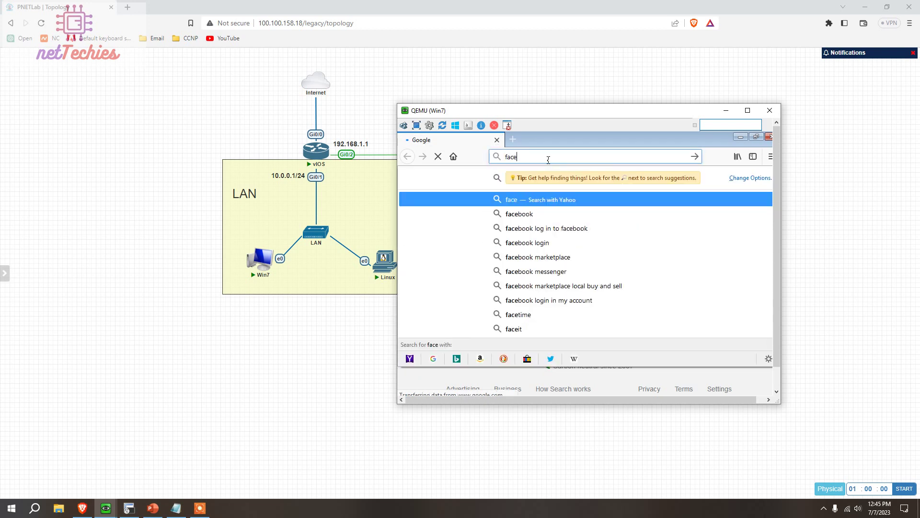
{"action": "type", "text": "book.com"}
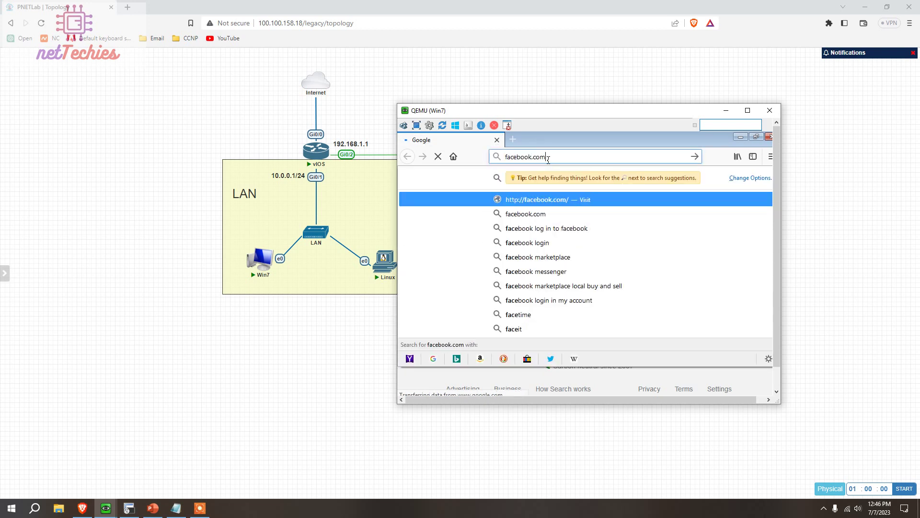
{"action": "key", "text": "Return"}
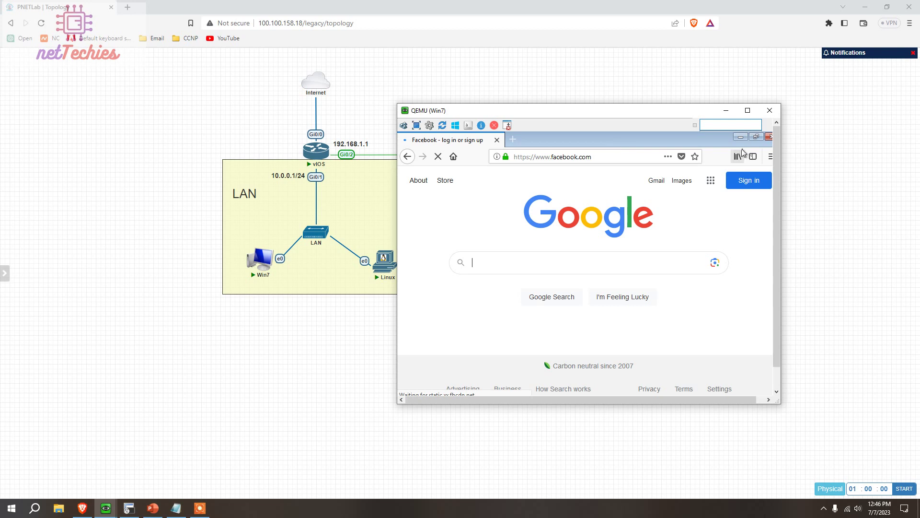
Close Firefox and launch PuTTY from the Win7 desktop
{"action": "left_click_drag", "start_coordinate": [615, 114], "coordinate": [659, 76]}
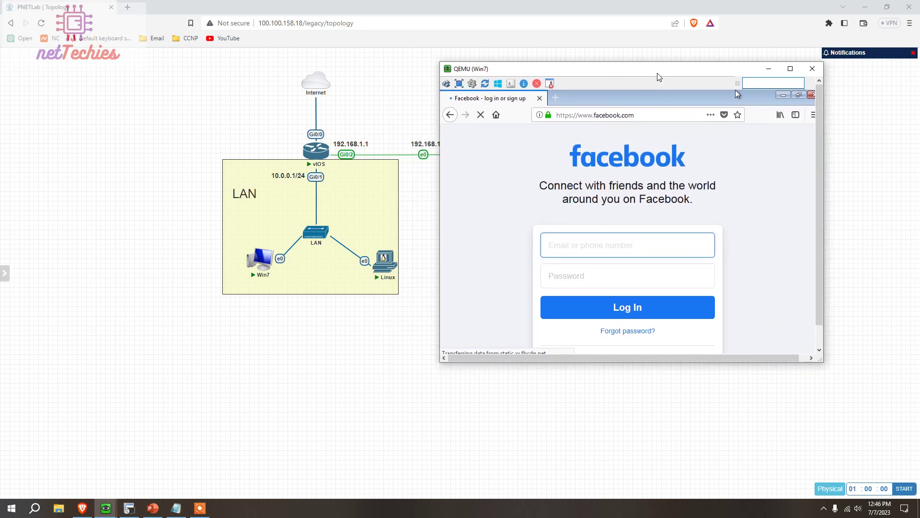
{"action": "left_click", "coordinate": [811, 97]}
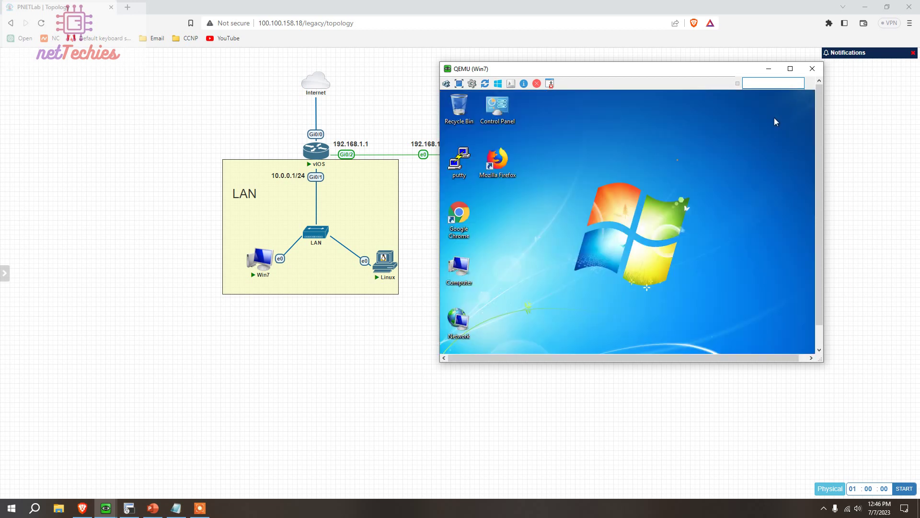
{"action": "double_click", "coordinate": [456, 160]}
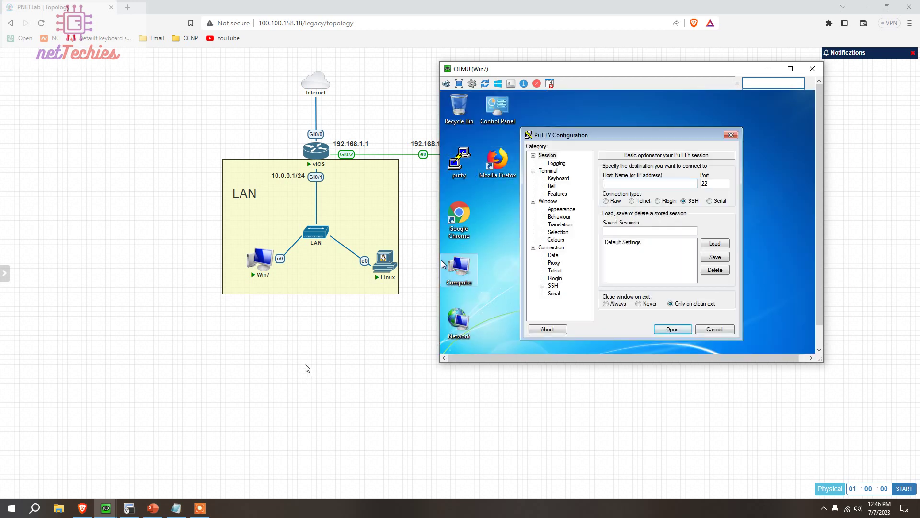
Enter configuration mode for vty lines 0 4 on the vIOS router
{"action": "left_click", "coordinate": [129, 508]}
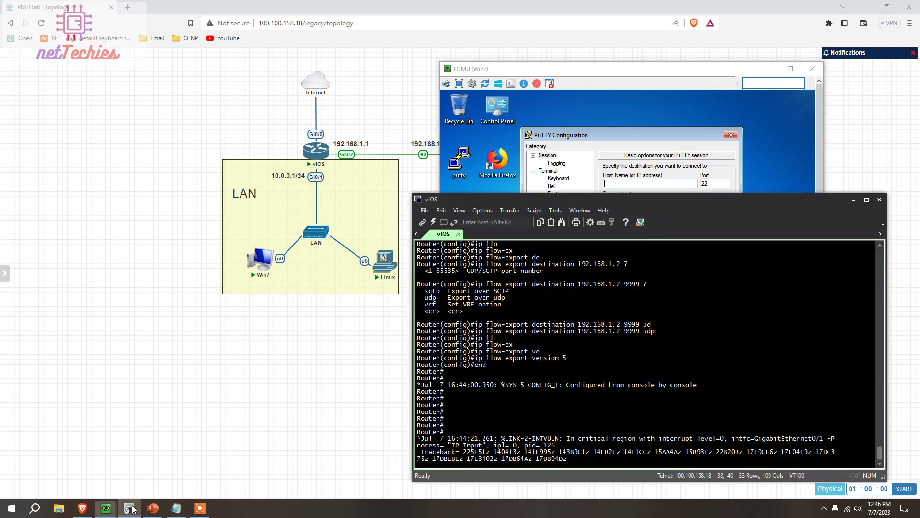
{"action": "key", "text": "Return"}
{"action": "key", "text": "Return"}
{"action": "key", "text": "Return"}
{"action": "key", "text": "Return"}
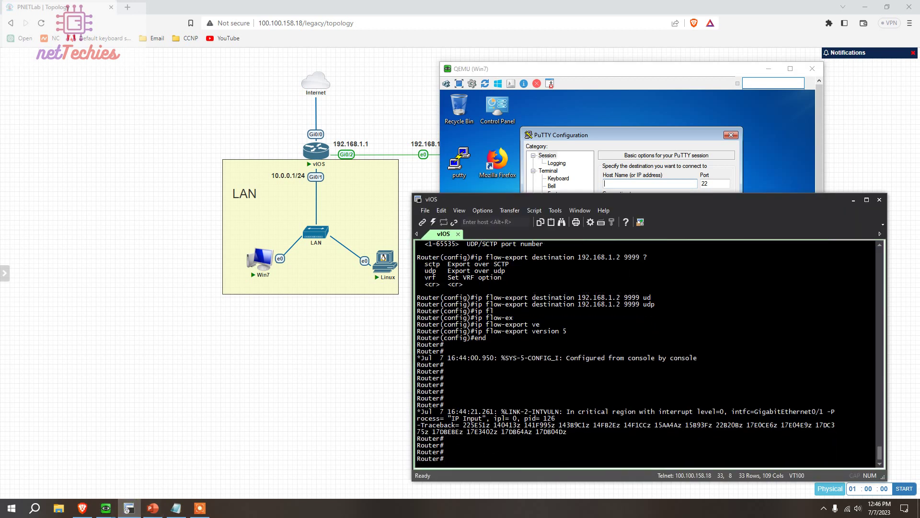
{"action": "type", "text": "conf t"}
{"action": "key", "text": "Return"}
{"action": "type", "text": "lin"}
{"action": "key", "text": "Tab"}
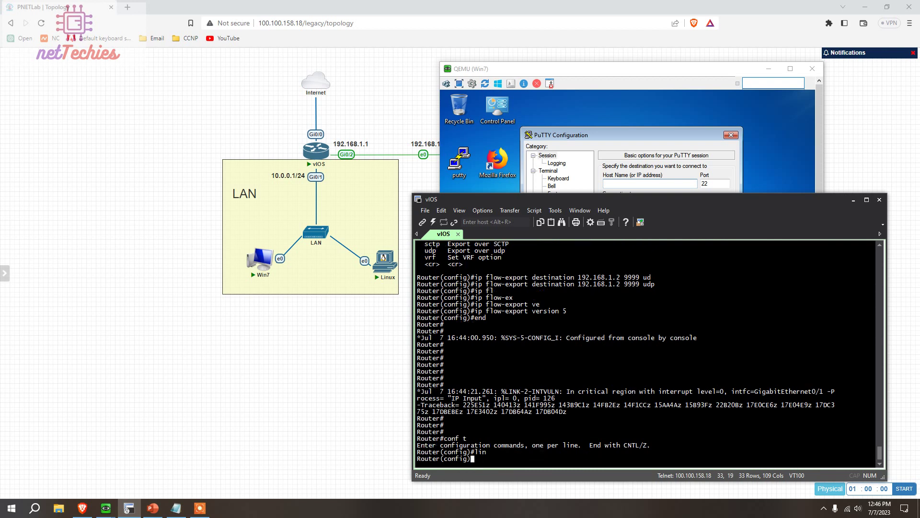
{"action": "type", "text": "v"}
{"action": "key", "text": "Tab"}
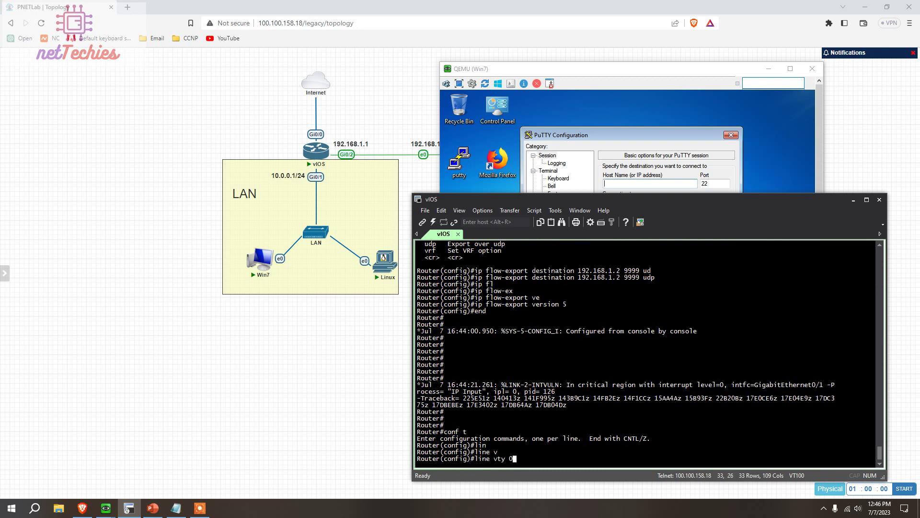
{"action": "type", "text": "0 4"}
{"action": "key", "text": "Return"}
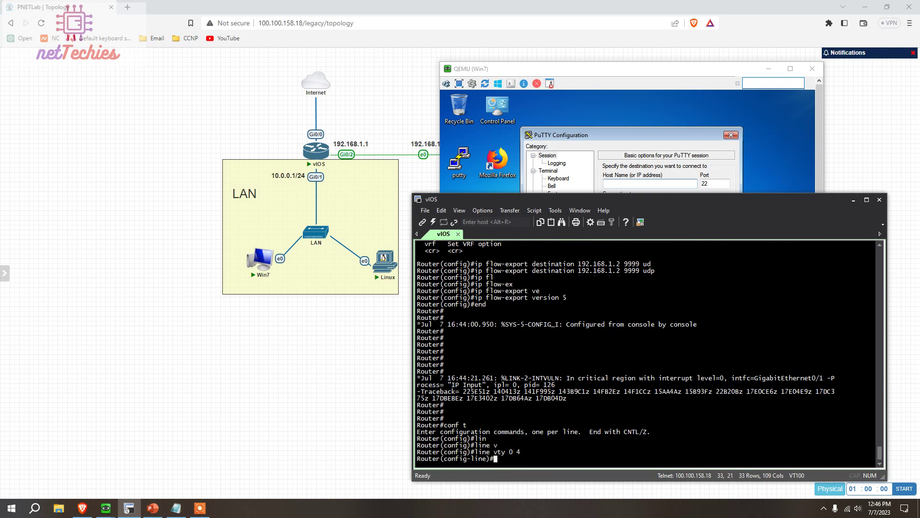
Restrict the vty lines to Telnet with transport input telnet
{"action": "type", "text": "tar"}
{"action": "key", "text": "Tab"}
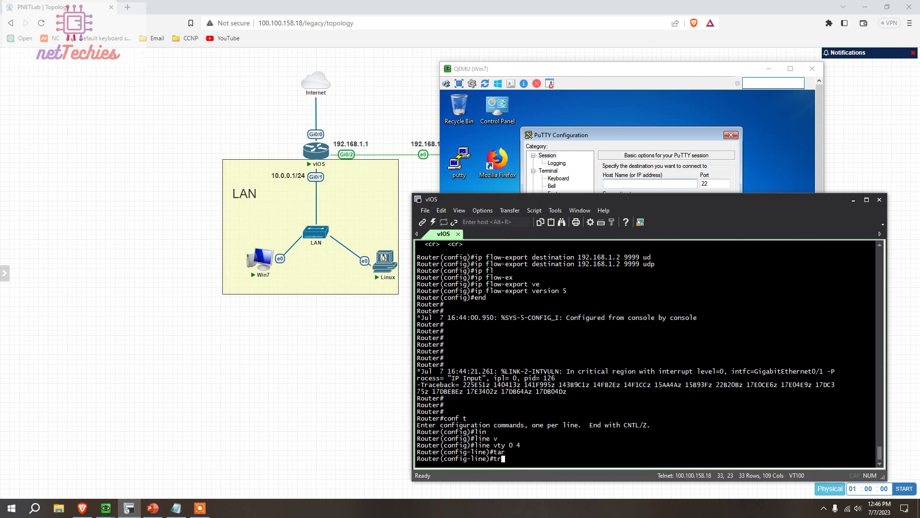
{"action": "type", "text": "a"}
{"action": "key", "text": "Tab"}
{"action": "type", "text": "in"}
{"action": "key", "text": "Tab"}
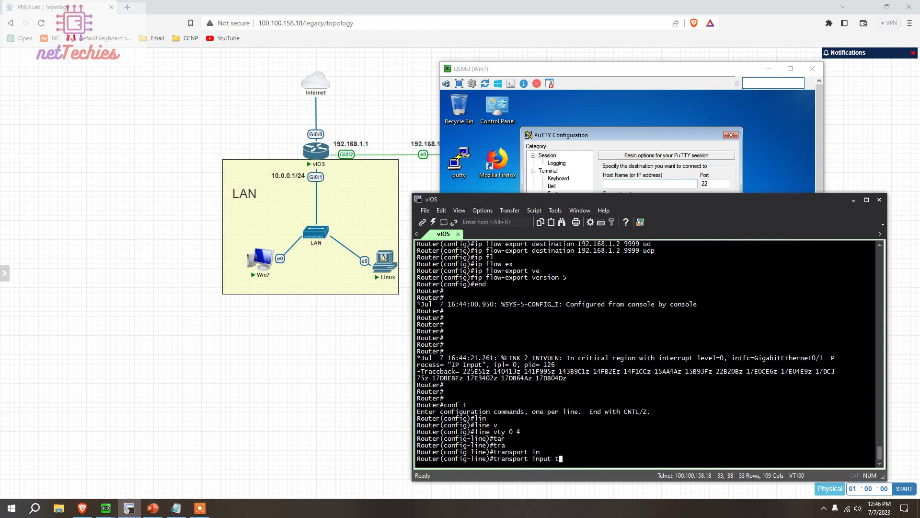
{"action": "type", "text": "tle"}
{"action": "key", "text": "Tab"}
{"action": "key", "text": "BackSpace"}
{"action": "key", "text": "BackSpace"}
{"action": "type", "text": "e"}
{"action": "key", "text": "Tab"}
{"action": "key", "text": "Return"}
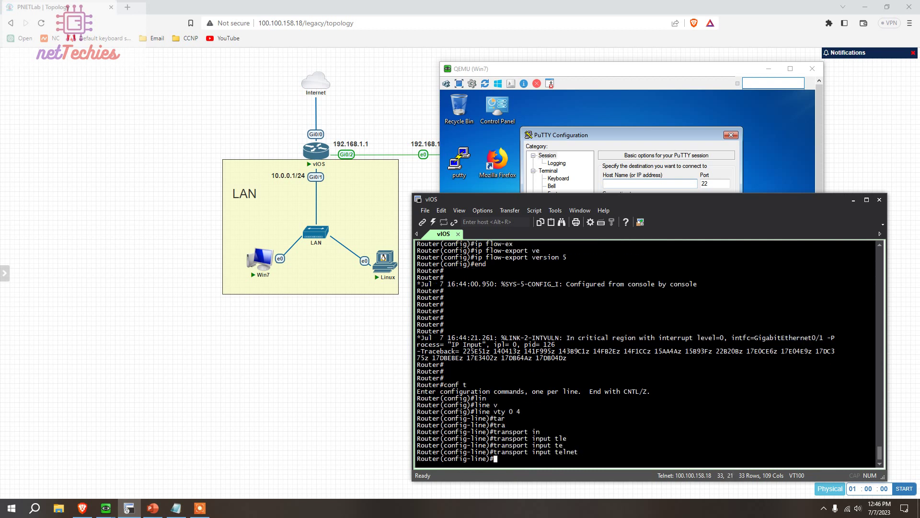
Set a vty line password, require login, and end configuration
{"action": "type", "text": "pass"}
{"action": "key", "text": "Tab"}
{"action": "type", "text": "123"}
{"action": "key", "text": "Return"}
{"action": "type", "text": "login"}
{"action": "key", "text": "Return"}
{"action": "type", "text": "end"}
{"action": "key", "text": "Return"}
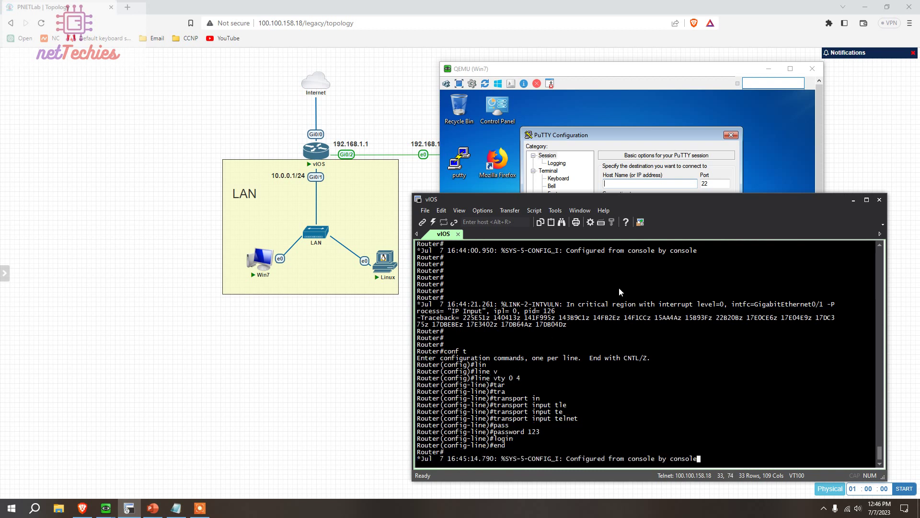
Telnet via PuTTY to 10.0.0.1, log in to Router>, then close the session
{"action": "left_click", "coordinate": [853, 200]}
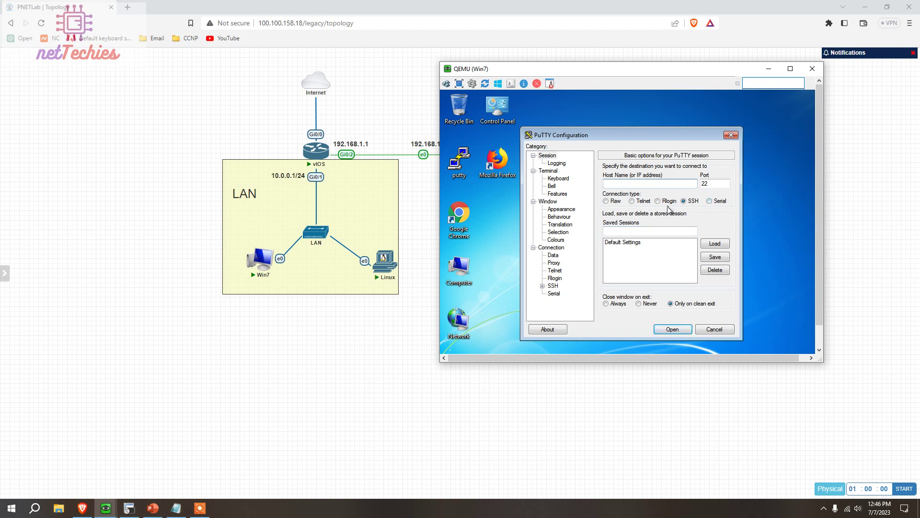
{"action": "left_click", "coordinate": [631, 201]}
{"action": "left_click", "coordinate": [635, 182]}
{"action": "left_click", "coordinate": [687, 330]}
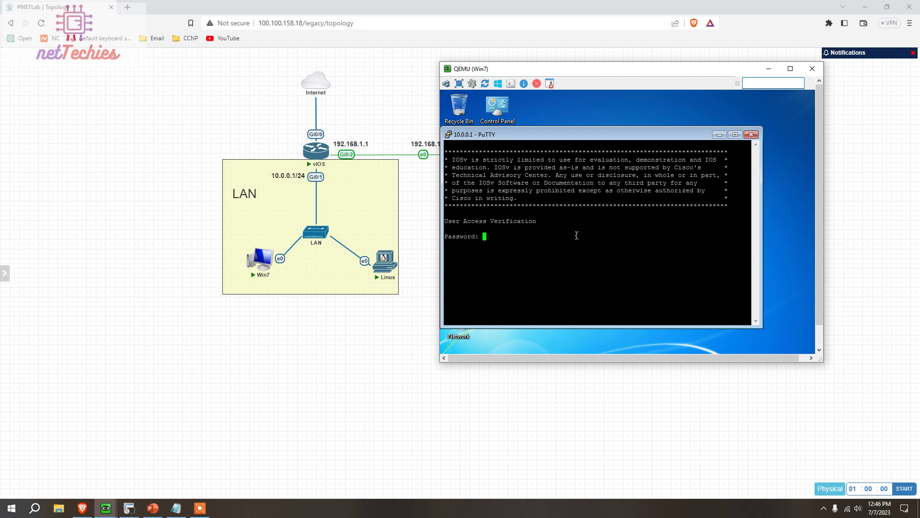
{"action": "key", "text": "Return"}
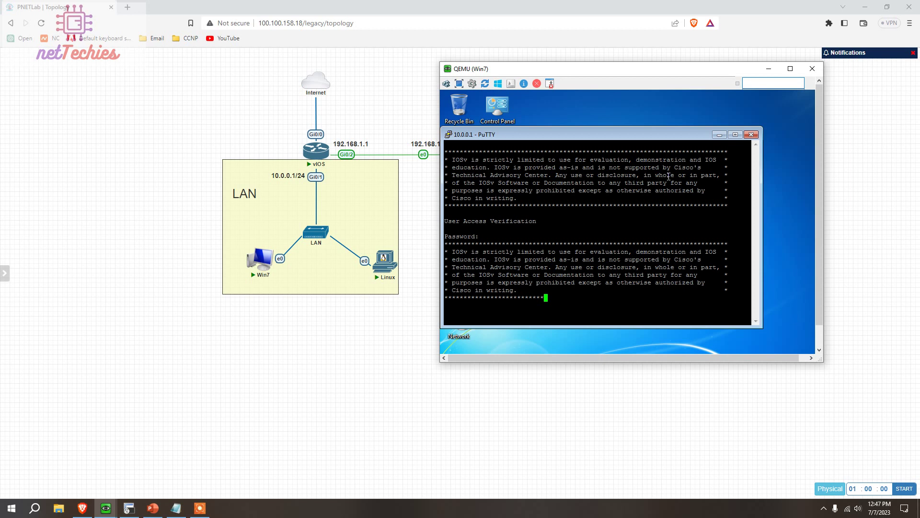
{"action": "left_click", "coordinate": [751, 134]}
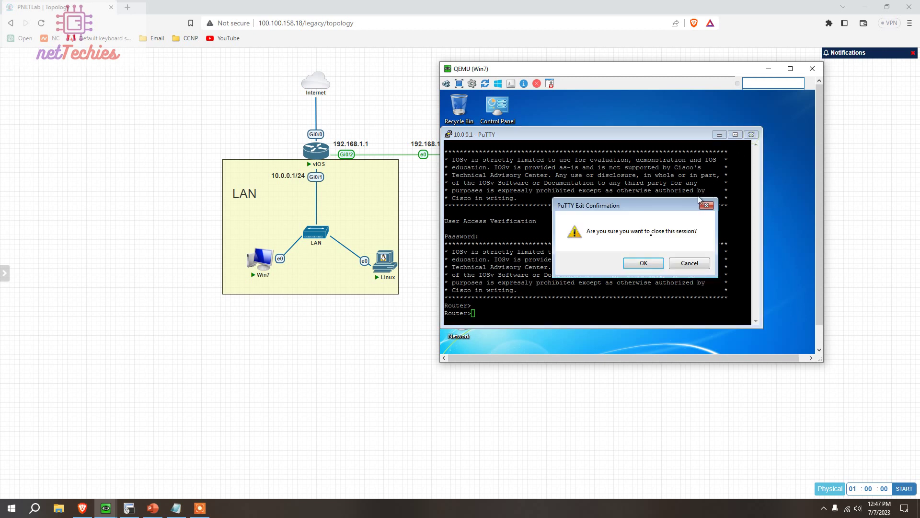
{"action": "left_click", "coordinate": [642, 263]}
Close the Win7 VM and run show ip flow export on the vIOS router
{"action": "left_click", "coordinate": [812, 68]}
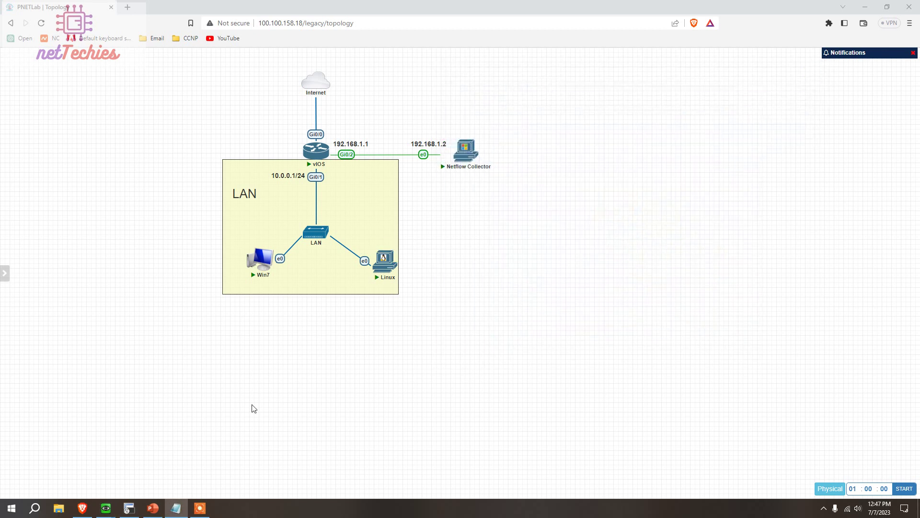
{"action": "left_click", "coordinate": [129, 507]}
{"action": "key", "text": "Return"}
{"action": "key", "text": "Return"}
{"action": "key", "text": "Return"}
{"action": "key", "text": "Return"}
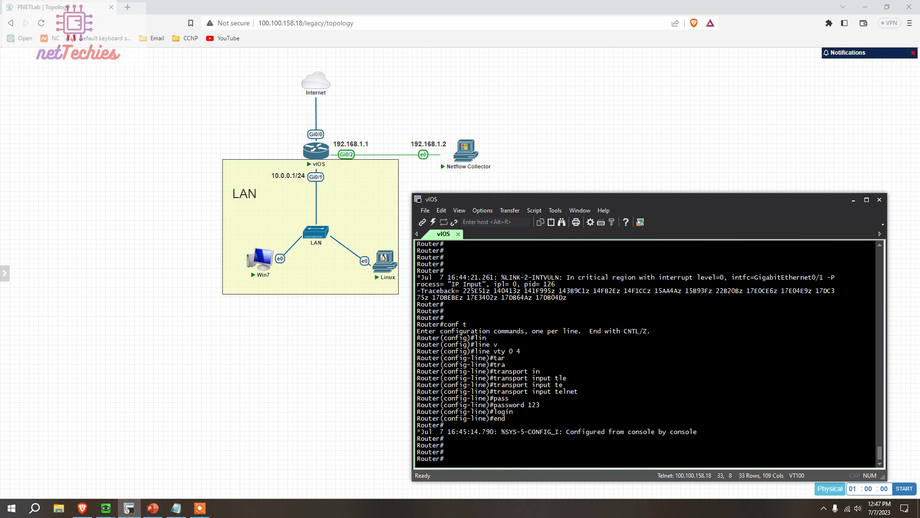
{"action": "type", "text": "show ip flo"}
{"action": "key", "text": "Tab"}
{"action": "type", "text": "ex"}
{"action": "key", "text": "Tab"}
{"action": "key", "text": "Return"}
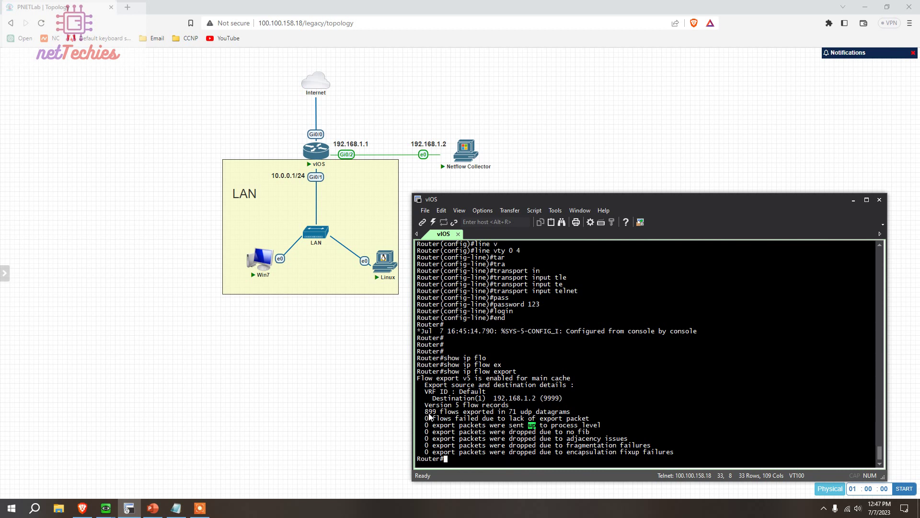
Highlight the 899 flows exported, destination 192.168.1.2 and port 9999, then minimize the terminal
{"action": "left_click_drag", "start_coordinate": [425, 412], "coordinate": [571, 413]}
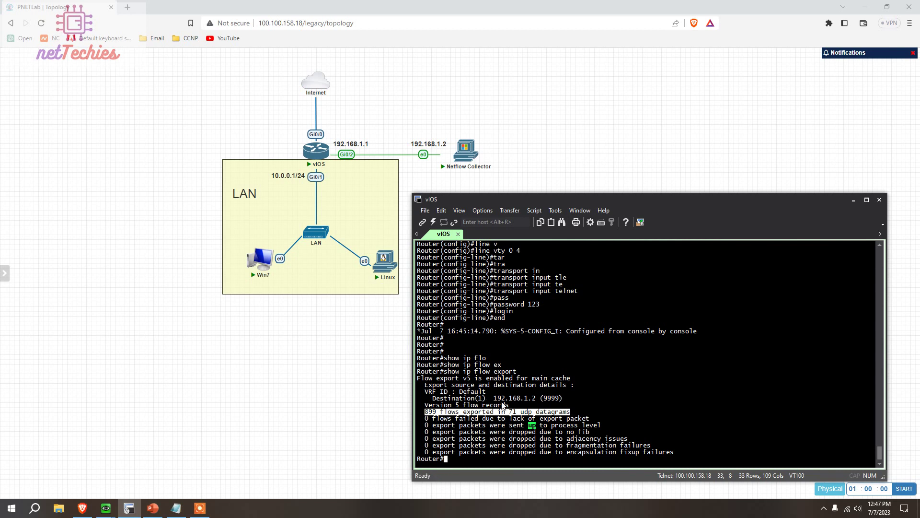
{"action": "left_click_drag", "start_coordinate": [498, 402], "coordinate": [538, 404]}
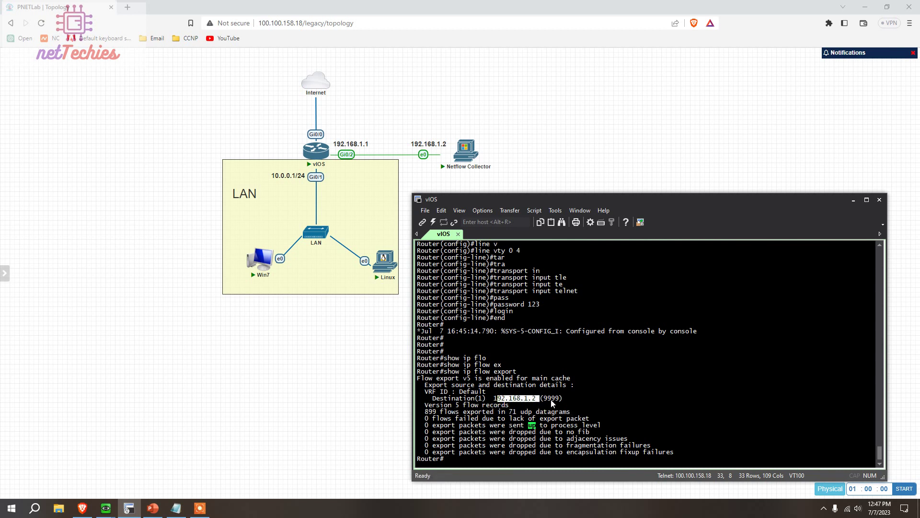
{"action": "double_click", "coordinate": [552, 398]}
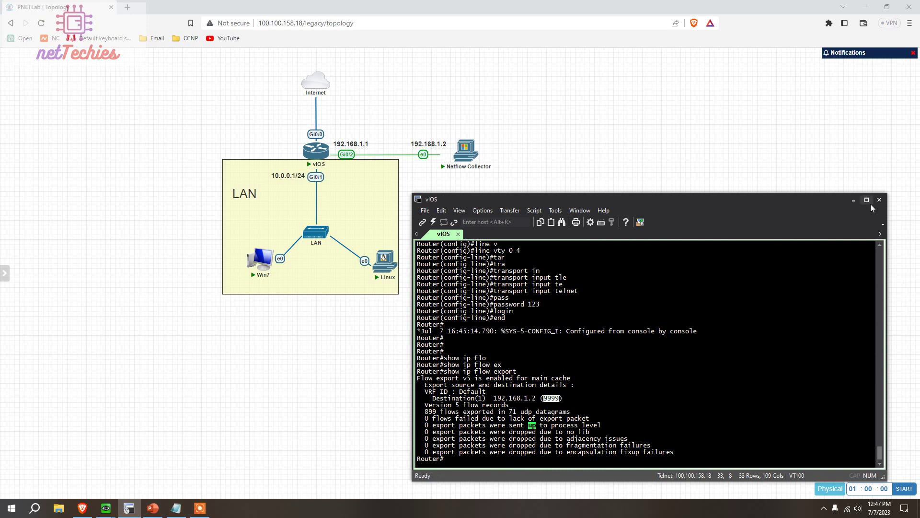
{"action": "left_click", "coordinate": [854, 199]}
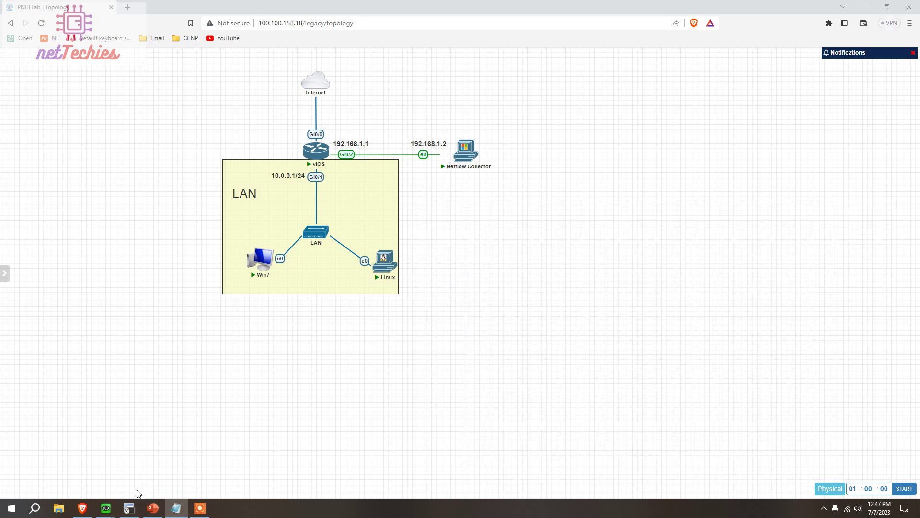
Bring the Netflow Collector VM forward, raise it, and make its viewer full-screen
{"action": "mouse_move", "coordinate": [106, 507]}
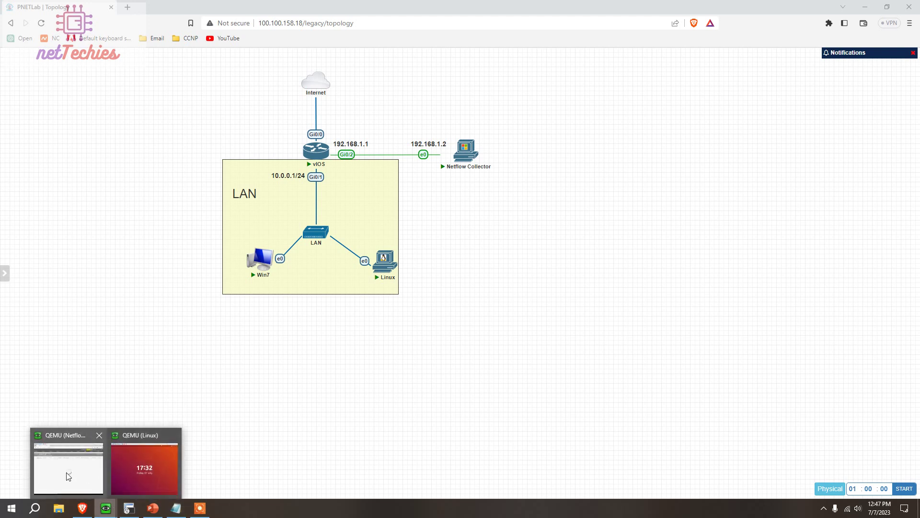
{"action": "left_click", "coordinate": [58, 467]}
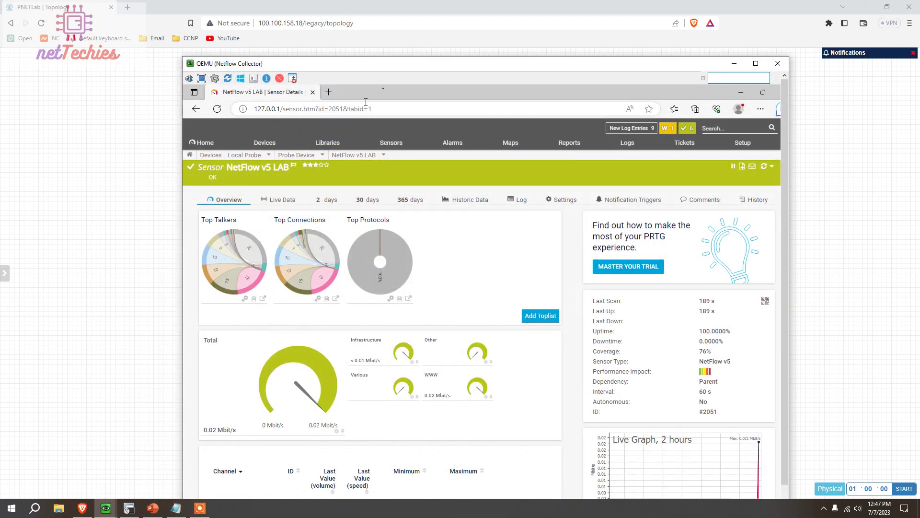
{"action": "left_click_drag", "start_coordinate": [389, 64], "coordinate": [396, 22]}
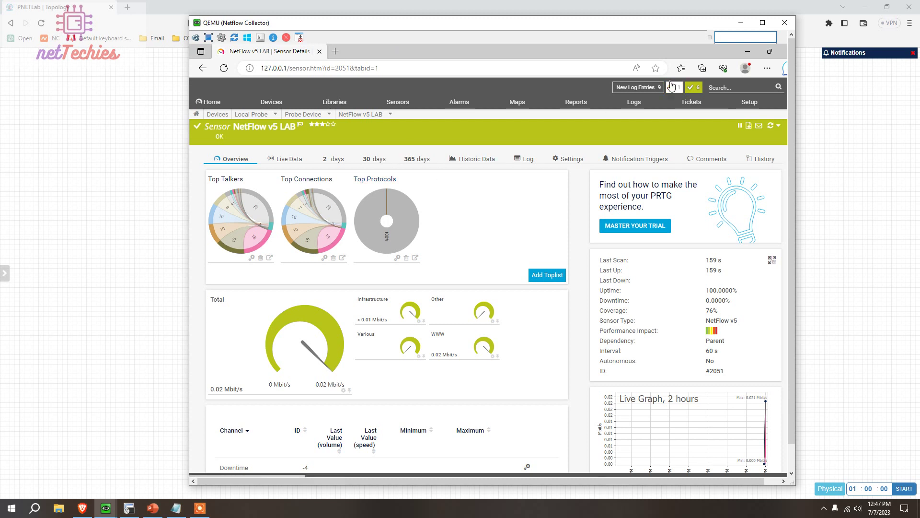
{"action": "left_click", "coordinate": [762, 22]}
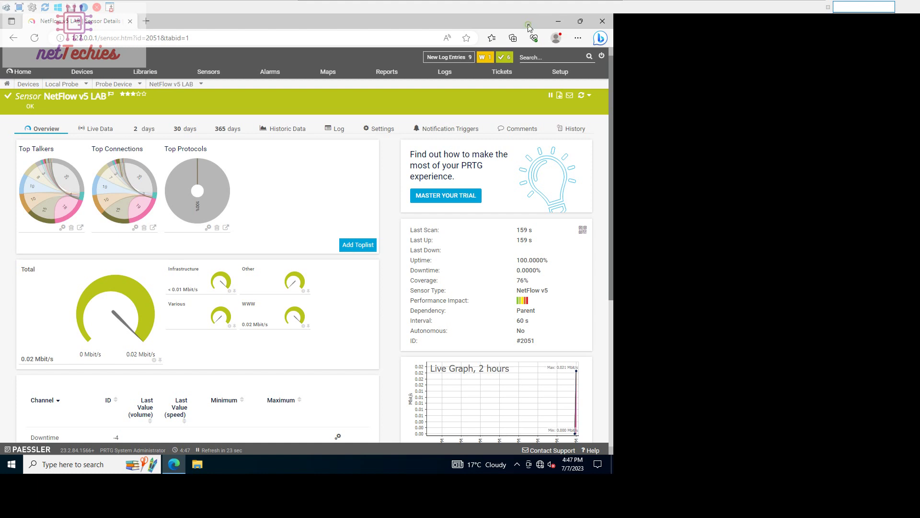
Set the collector's display resolution to 1280 × 1024, keep it, and close Settings
{"action": "key", "text": "super+d"}
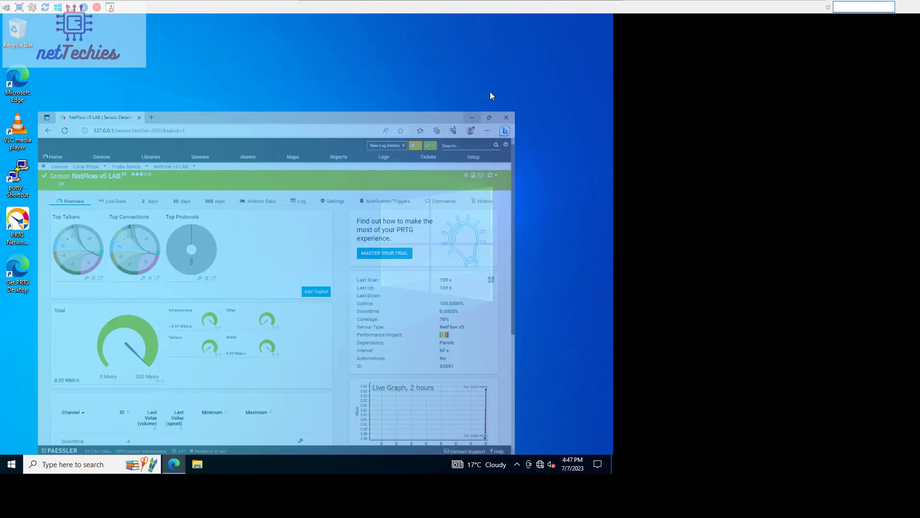
{"action": "right_click", "coordinate": [318, 138]}
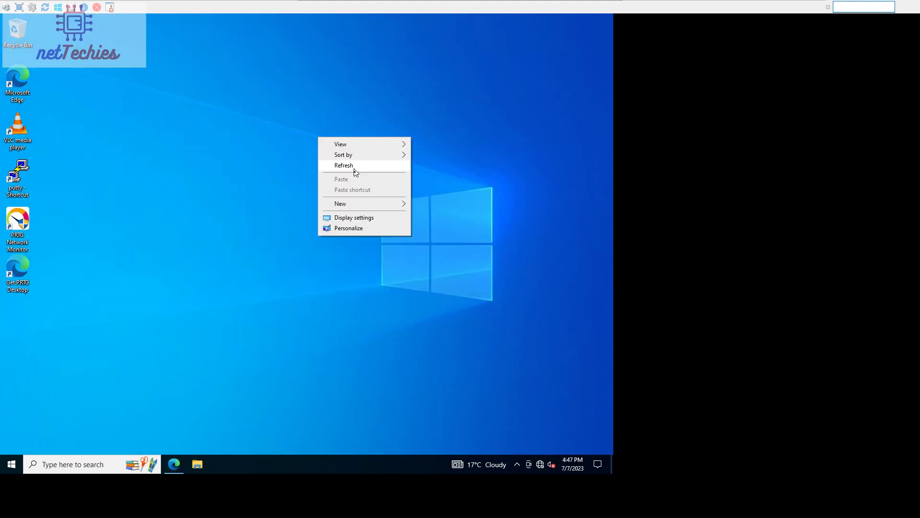
{"action": "left_click", "coordinate": [357, 218]}
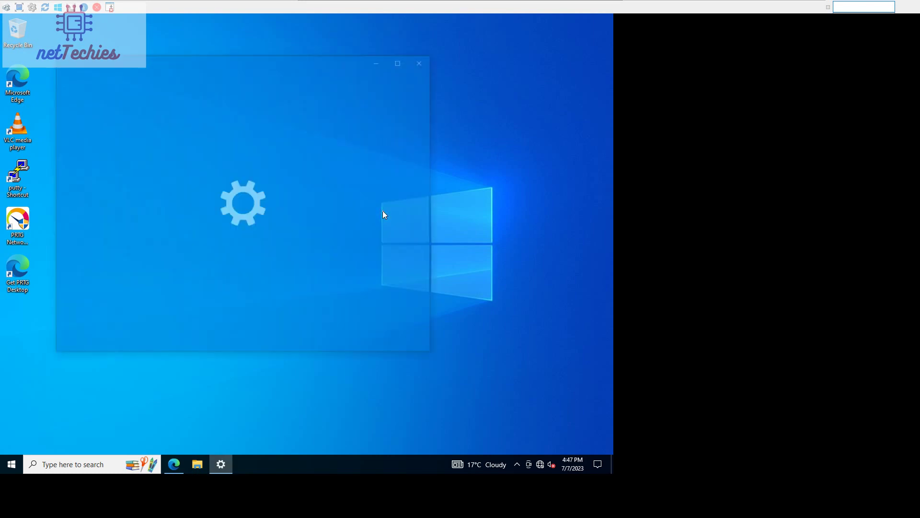
{"action": "scroll", "coordinate": [312, 220], "scroll_direction": "down", "scroll_amount": 3}
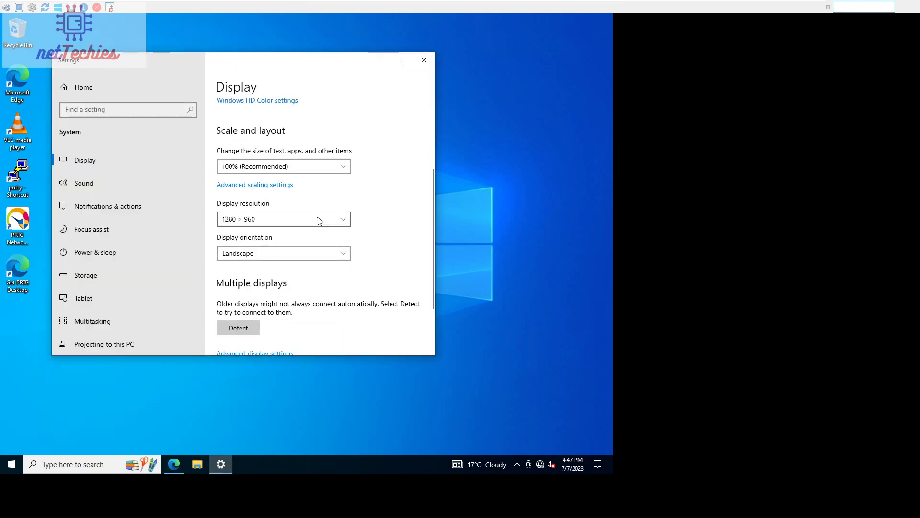
{"action": "left_click", "coordinate": [315, 220]}
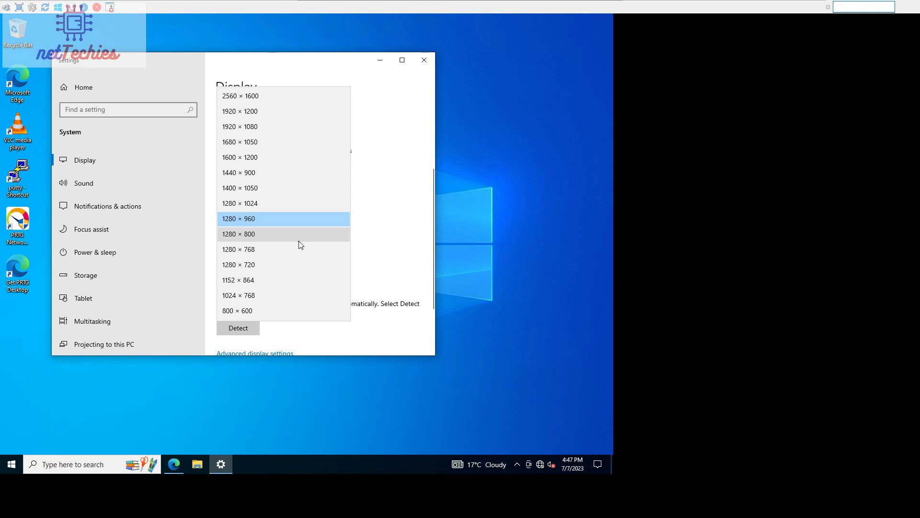
{"action": "left_click", "coordinate": [295, 203]}
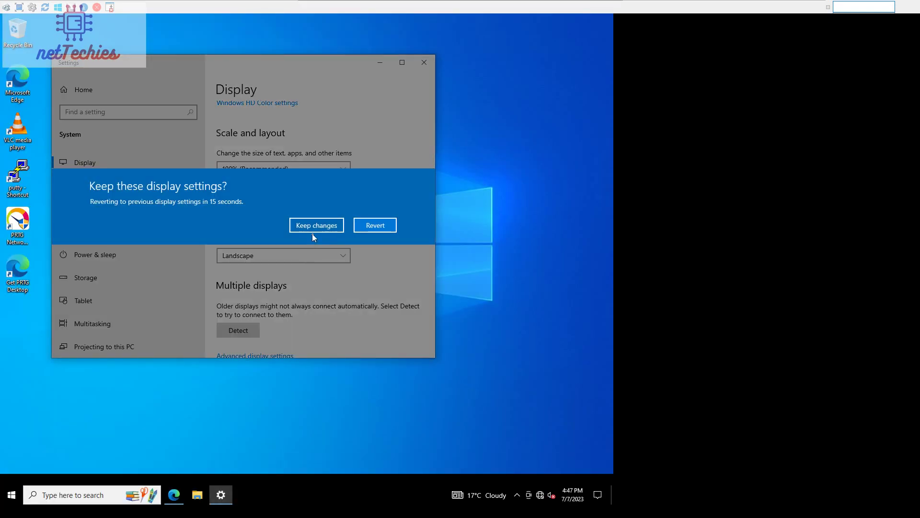
{"action": "left_click", "coordinate": [313, 229]}
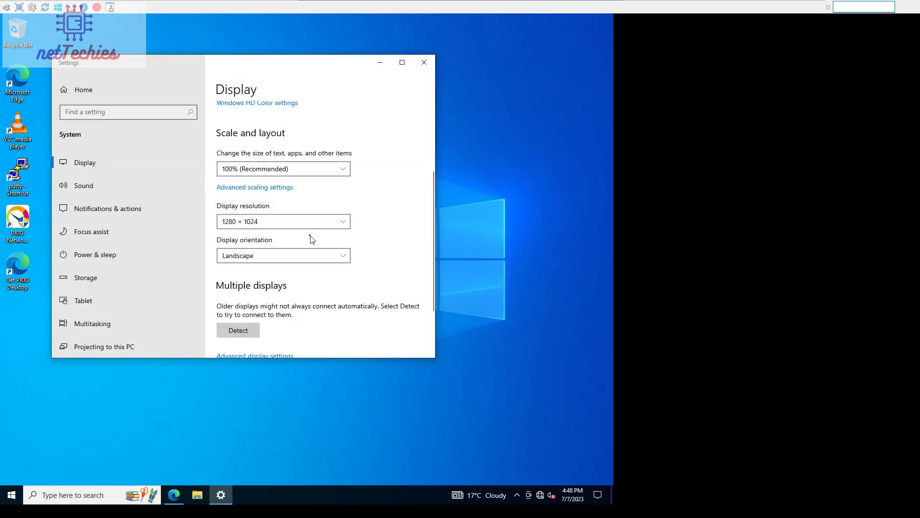
{"action": "left_click", "coordinate": [423, 62]}
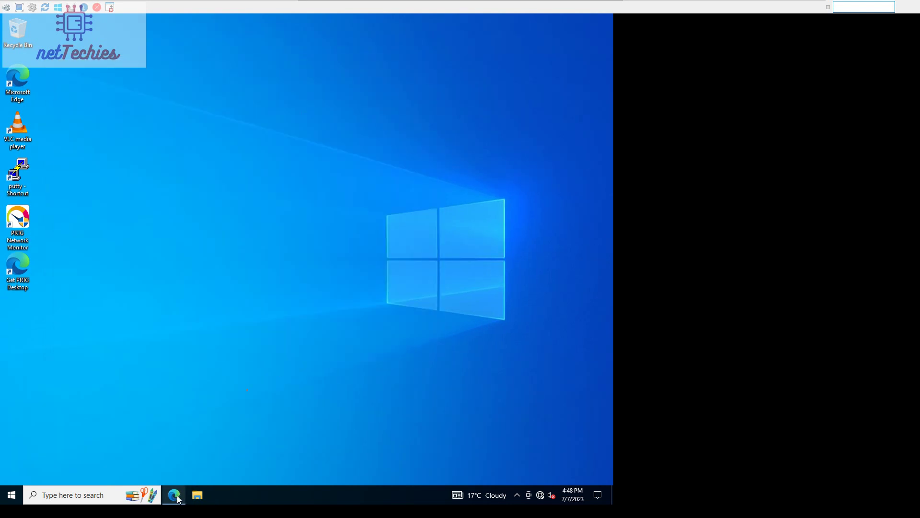
Restore the NetFlow v5 LAB sensor page and review its NetBIOS, Remote Control and WWW channels
{"action": "left_click", "coordinate": [177, 500]}
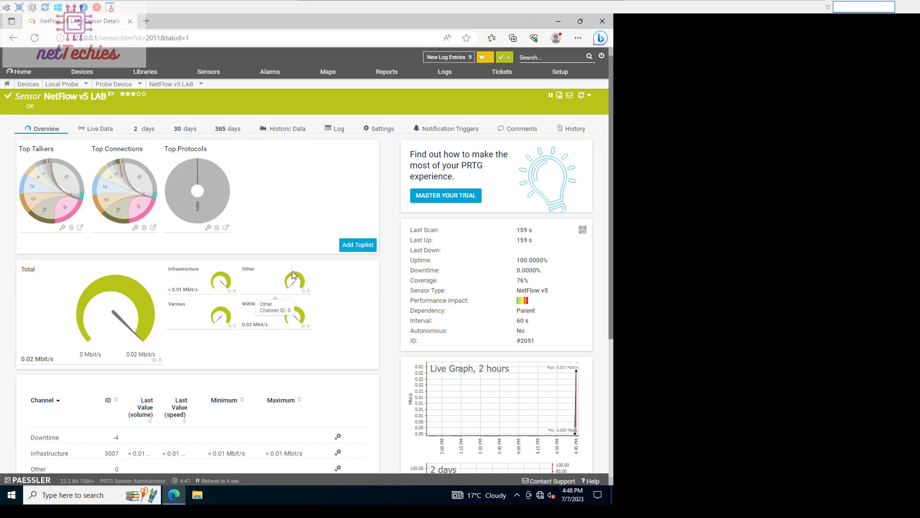
{"action": "scroll", "coordinate": [294, 274], "scroll_direction": "down", "scroll_amount": 3}
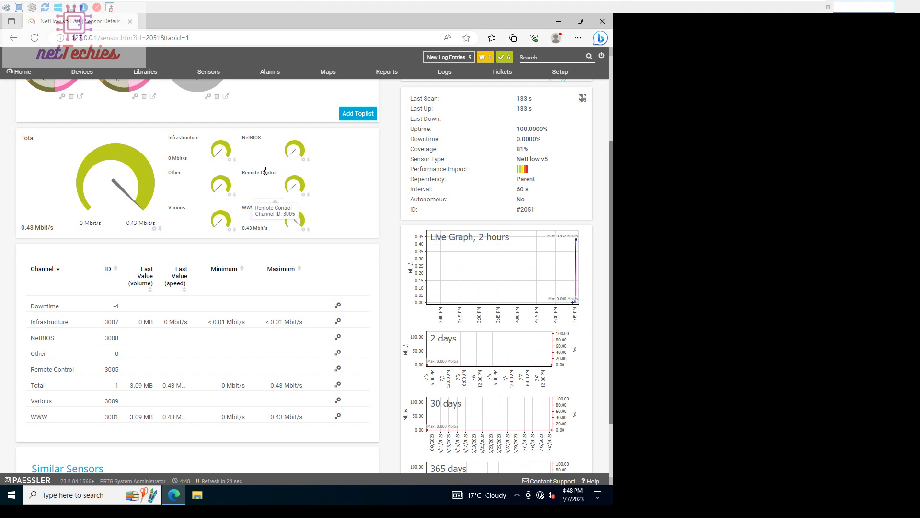
{"action": "scroll", "coordinate": [266, 185], "scroll_direction": "down", "scroll_amount": 2}
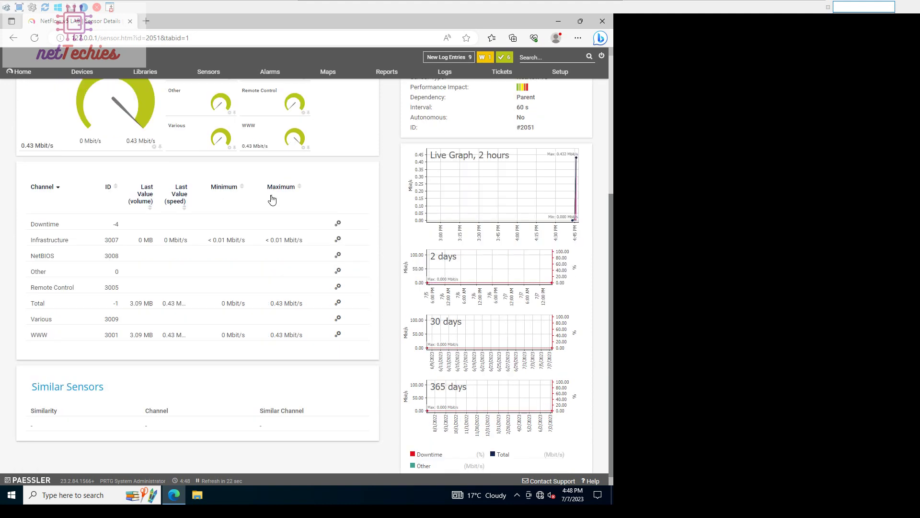
{"action": "scroll", "coordinate": [278, 204], "scroll_direction": "up", "scroll_amount": 5}
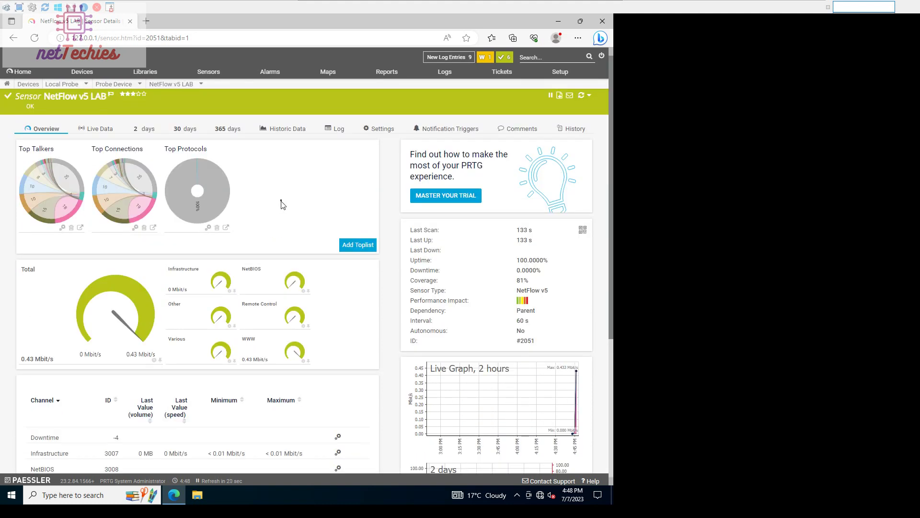
Open the sensor's Live Data and scroll the table sideways to the Remote Control columns
{"action": "left_click", "coordinate": [107, 137]}
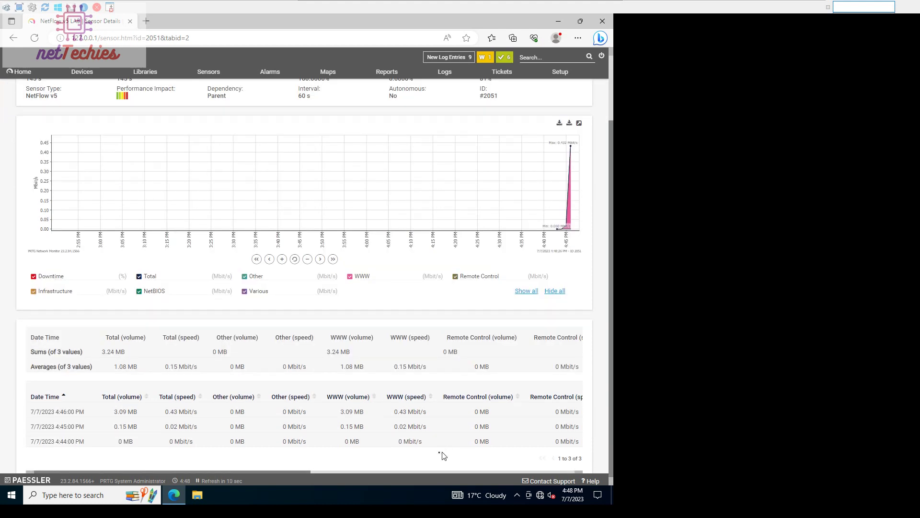
{"action": "left_click", "coordinate": [295, 472]}
{"action": "left_click_drag", "start_coordinate": [302, 471], "coordinate": [160, 456]}
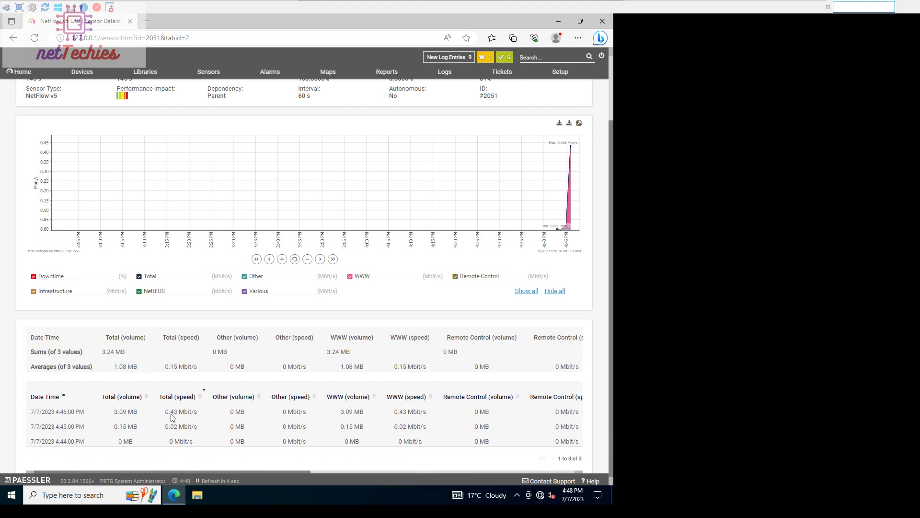
{"action": "scroll", "coordinate": [239, 367], "scroll_direction": "up", "scroll_amount": 2}
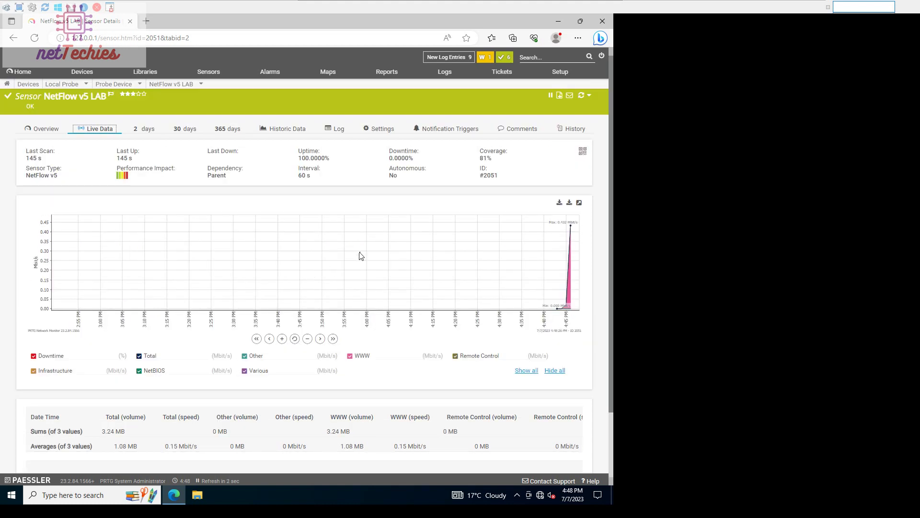